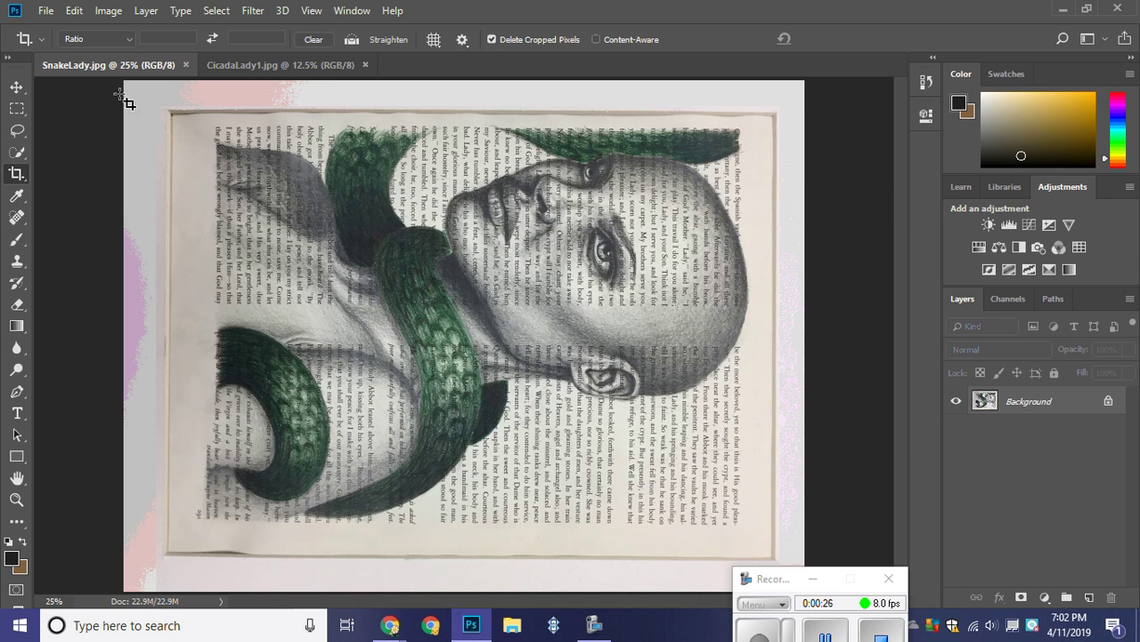
Step: Crop the SnakeLady photo to the book page borders, trimming the dark scanned edges
mouse_move(124, 89)
left_mouse_down()
mouse_move(833, 588)
mouse_move(820, 590)
left_mouse_up()
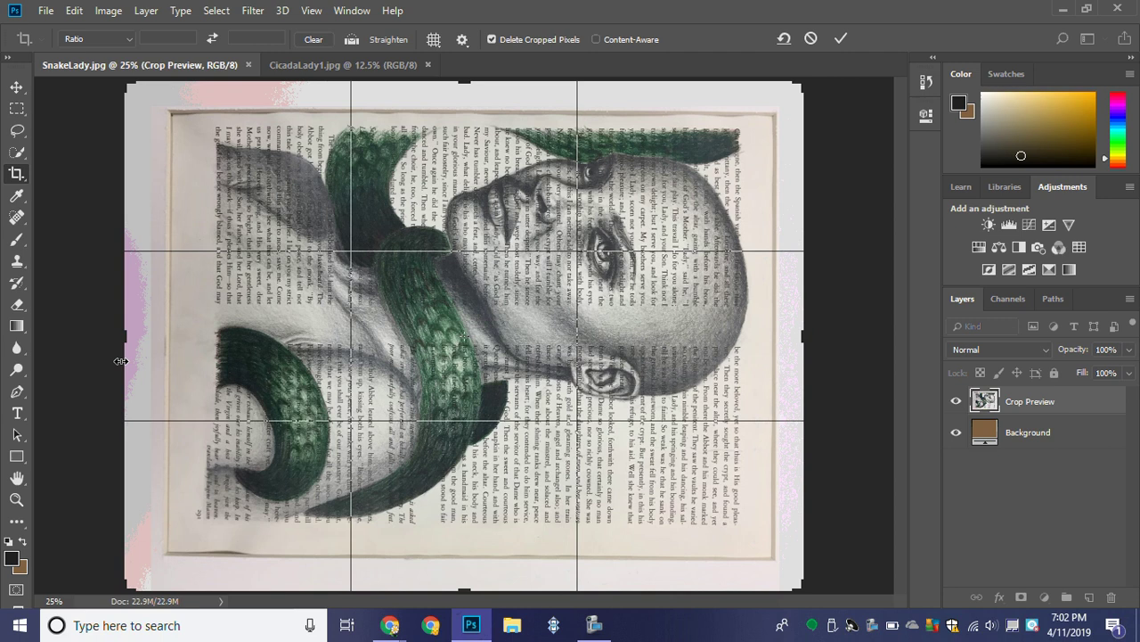
left_click_drag(127, 85, 151, 101)
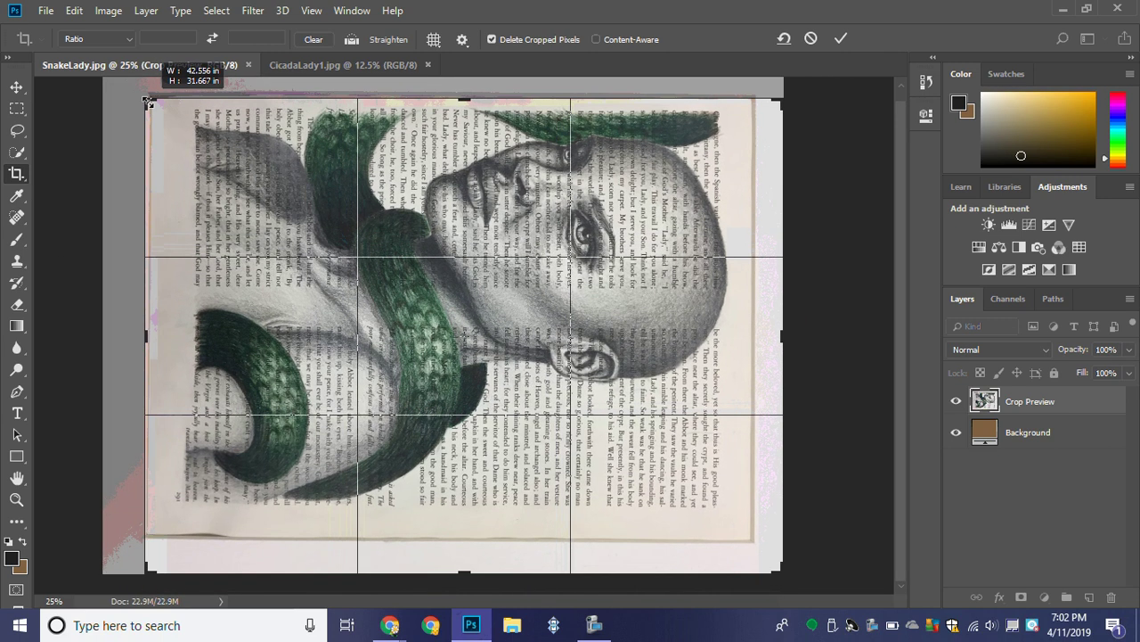
left_click_drag(151, 101, 150, 100)
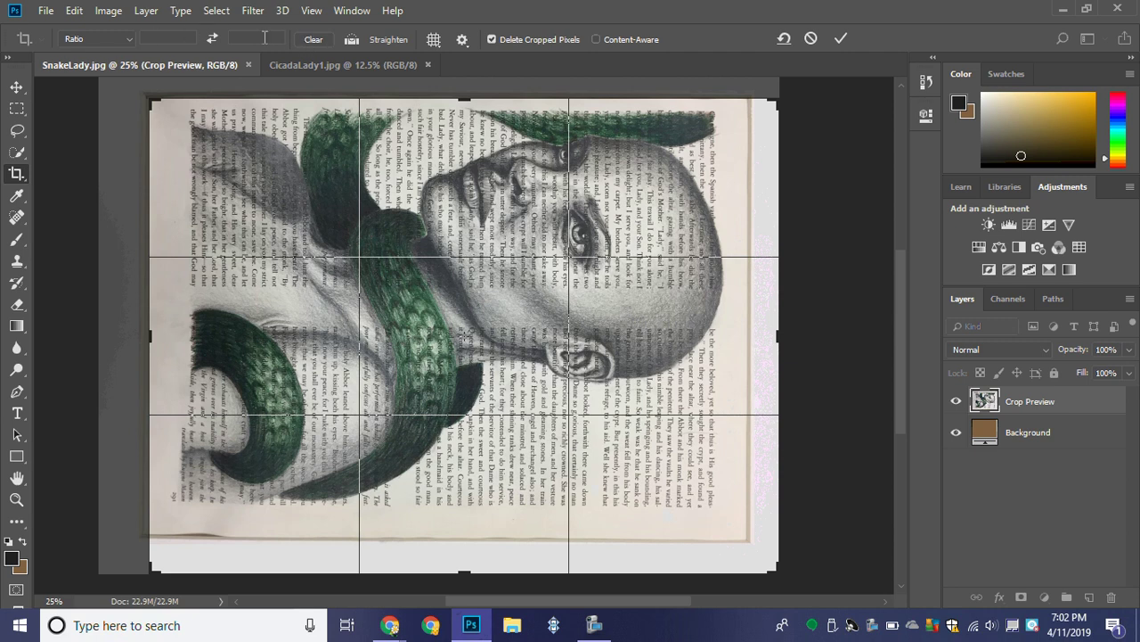
left_click_drag(774, 574, 751, 542)
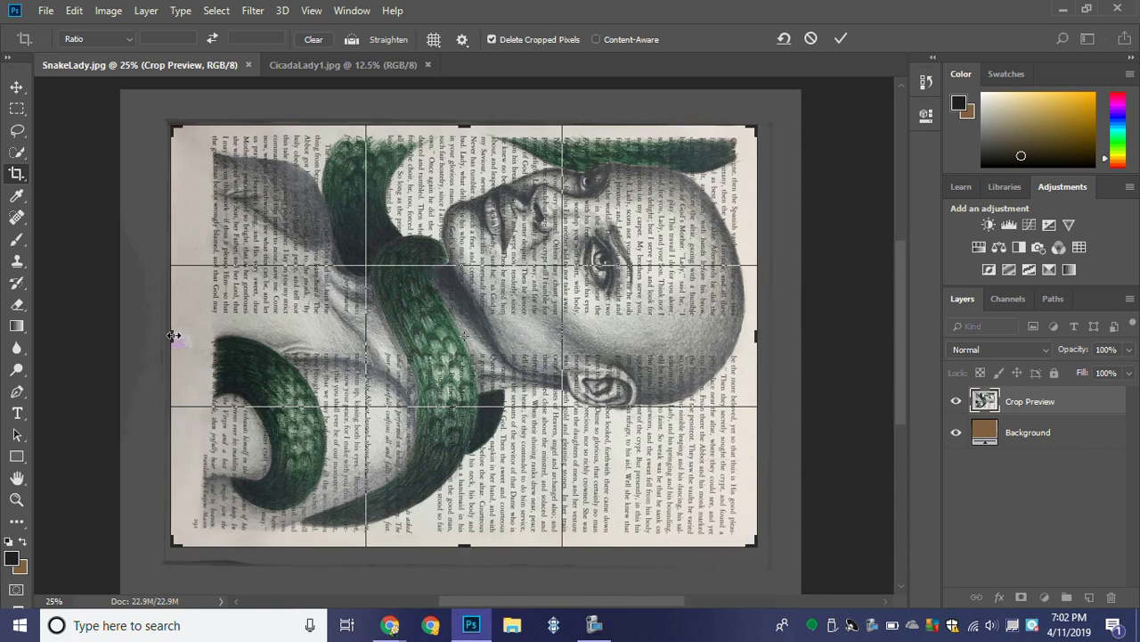
left_click_drag(173, 335, 178, 335)
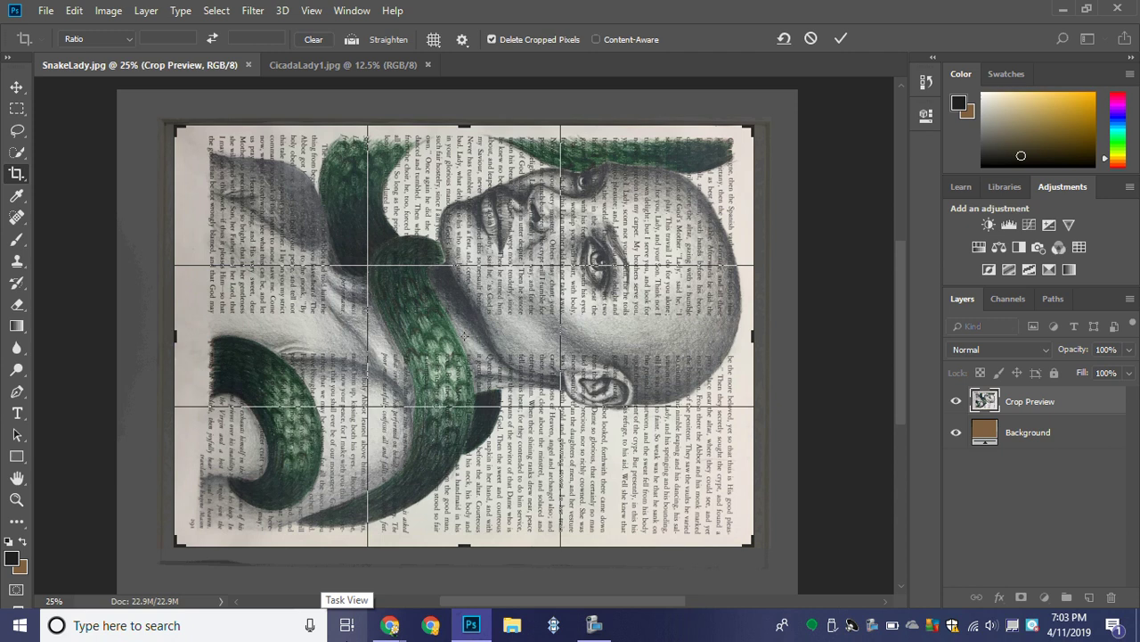
left_click(841, 38)
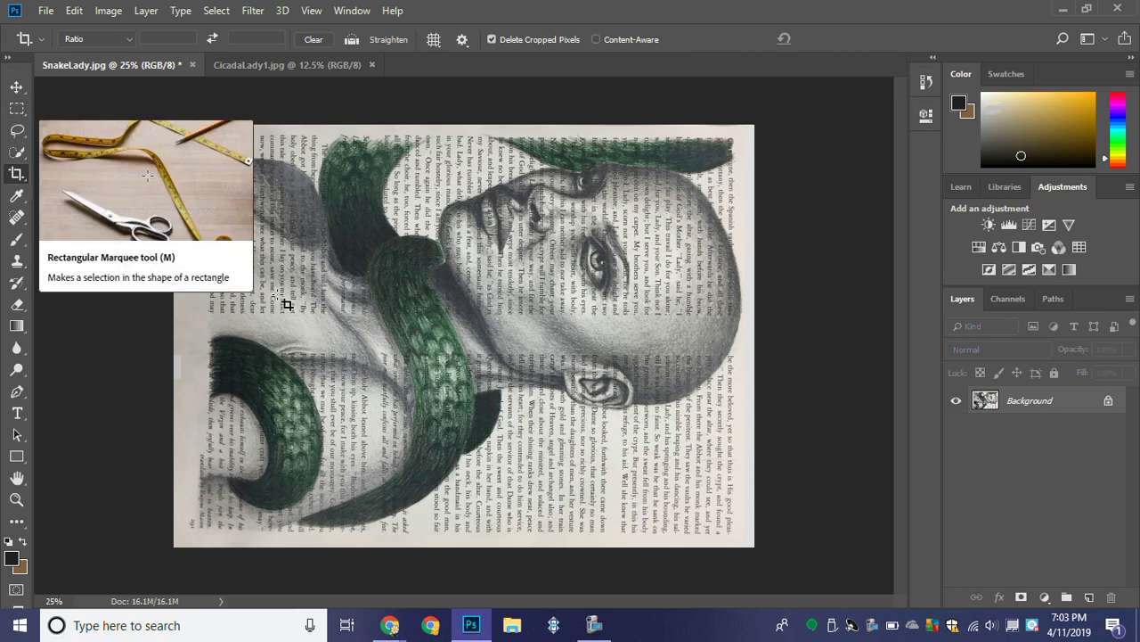
Step: Select the whole image and skew its top-left corner outward to straighten the page's left edge
left_click(16, 108)
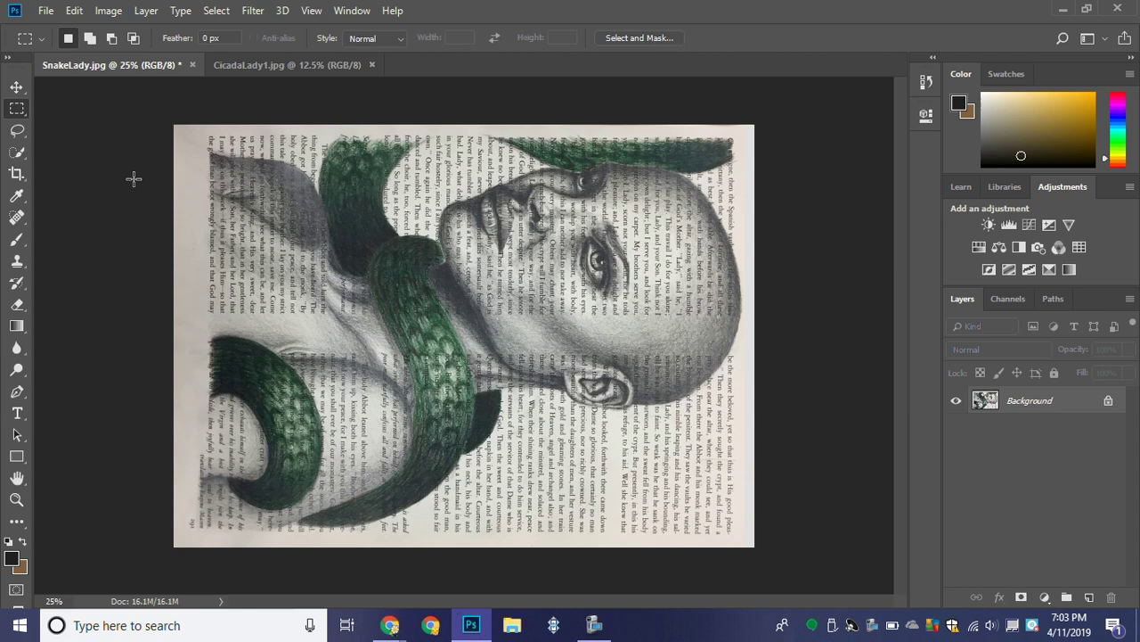
left_click_drag(161, 116, 802, 547)
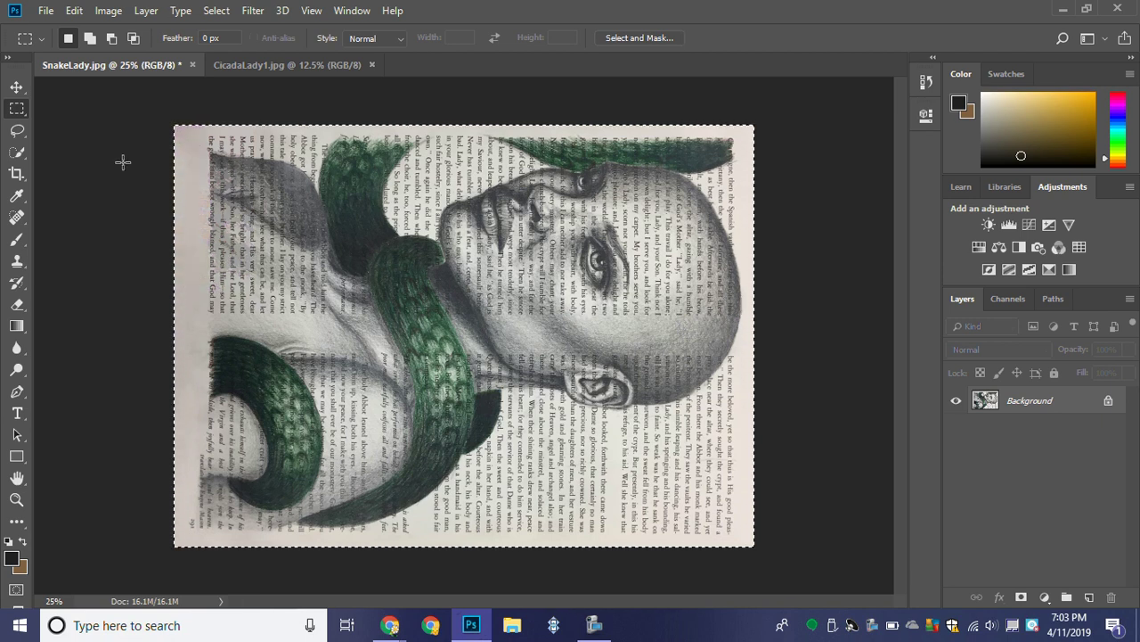
left_click(100, 13)
left_click(77, 12)
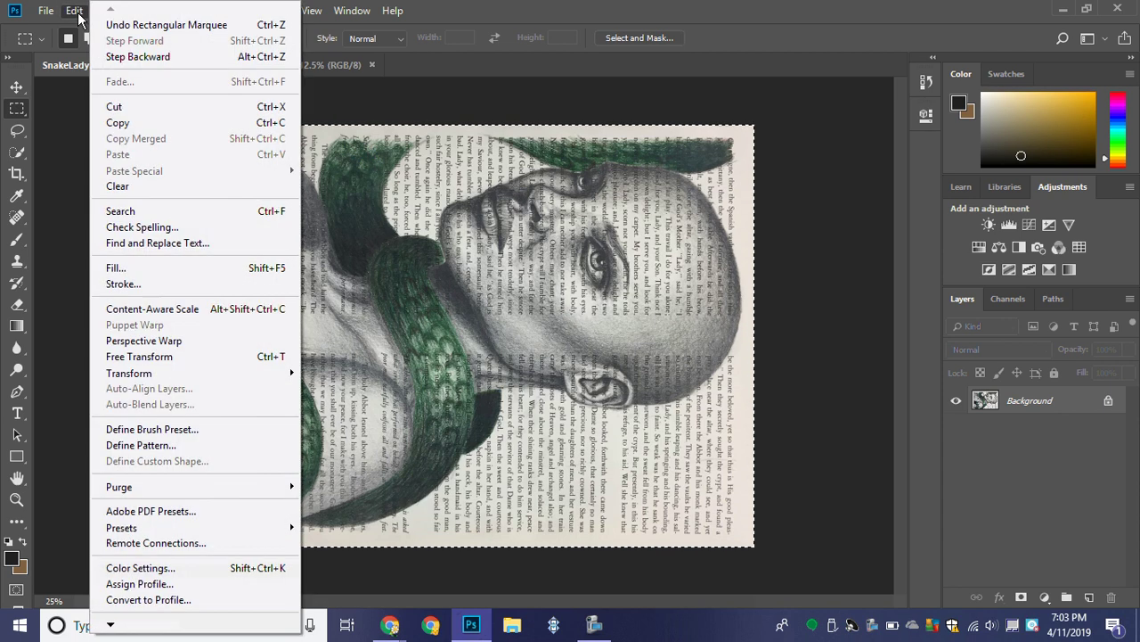
mouse_move(129, 373)
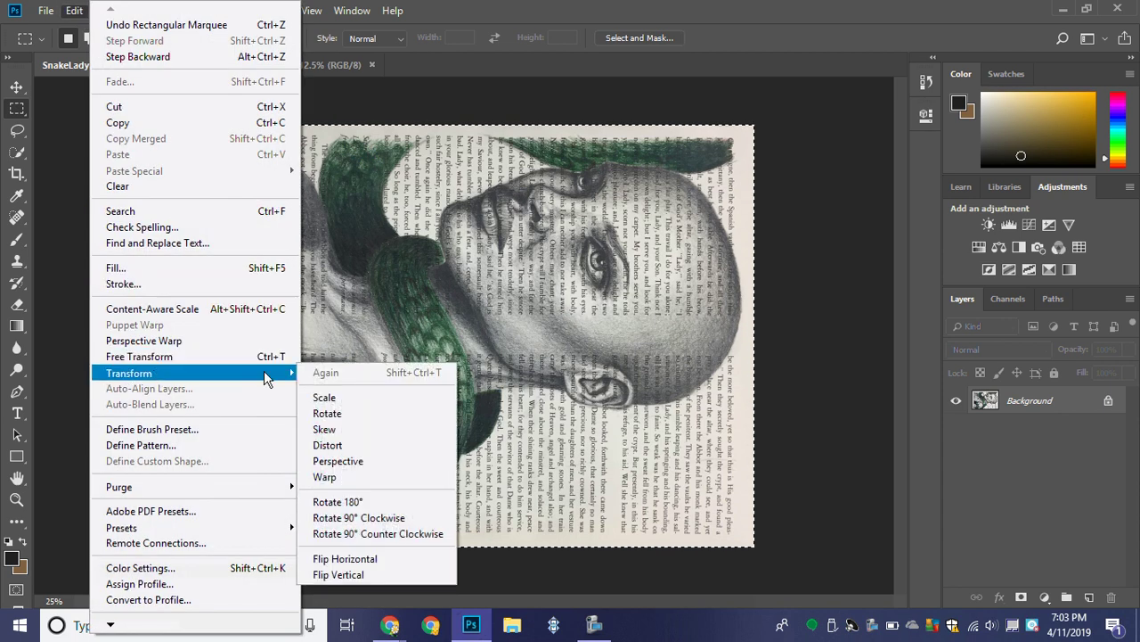
left_click(385, 428)
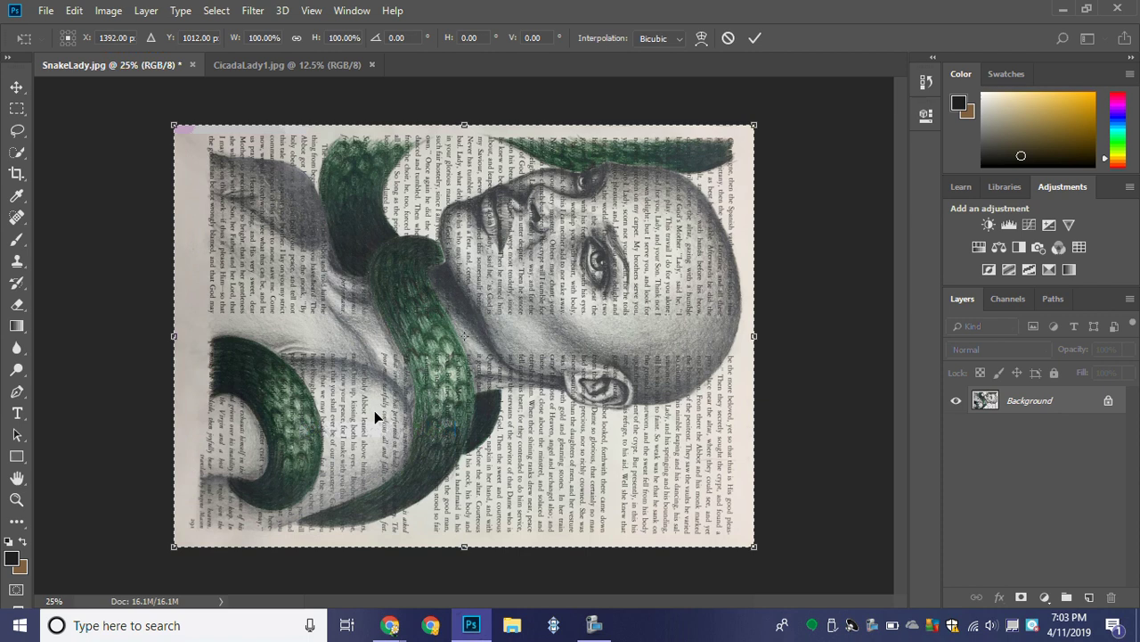
left_click_drag(176, 129, 162, 126)
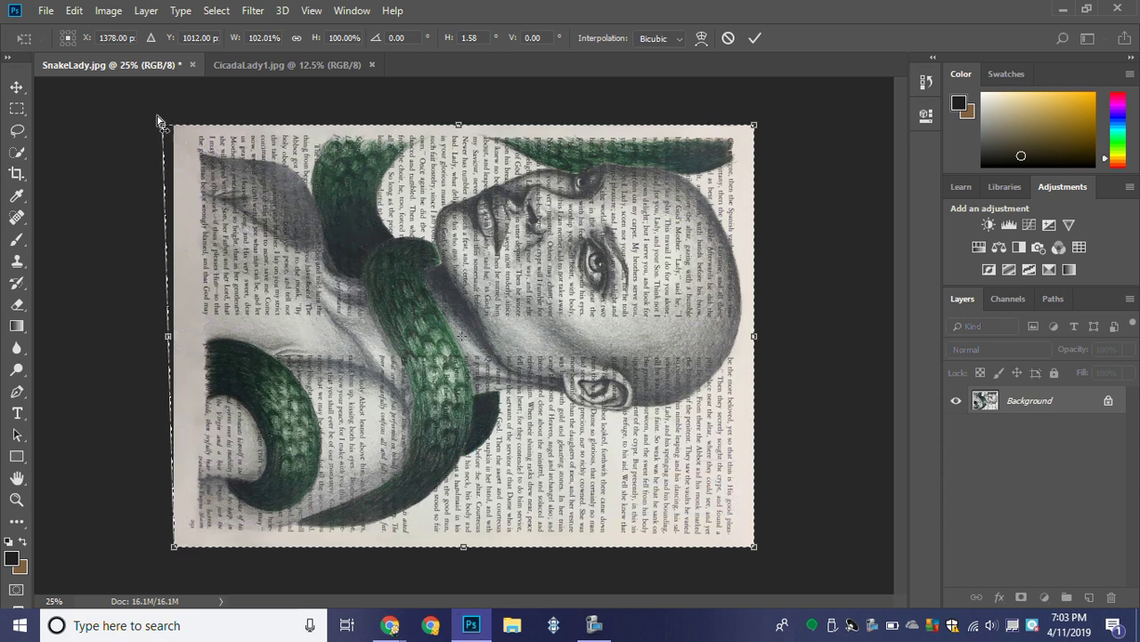
left_click(755, 38)
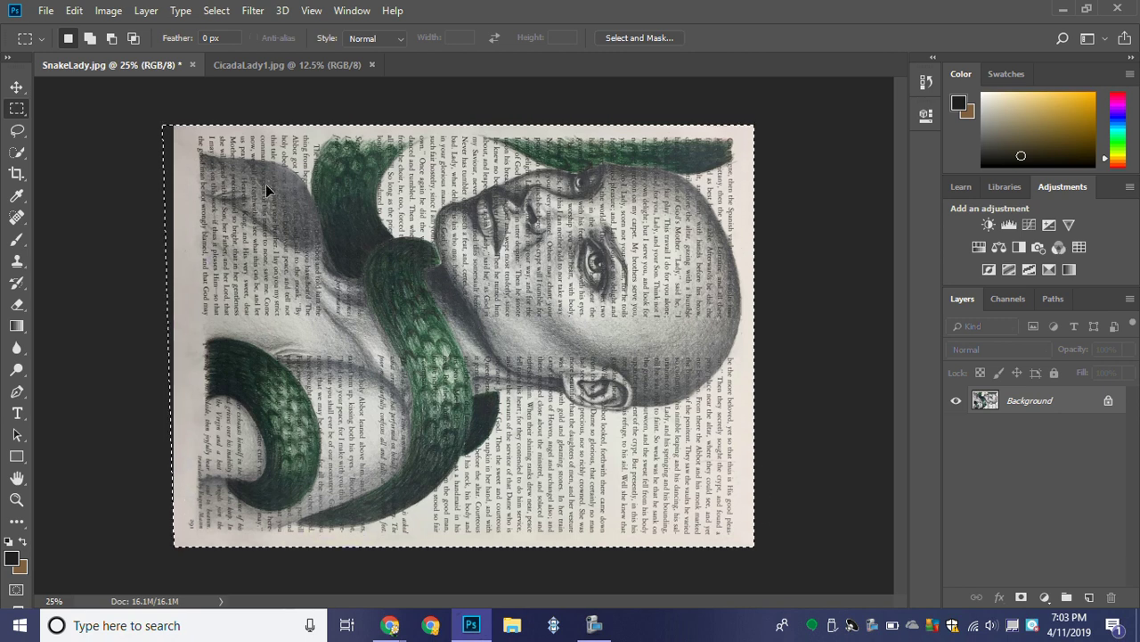
left_click(804, 313)
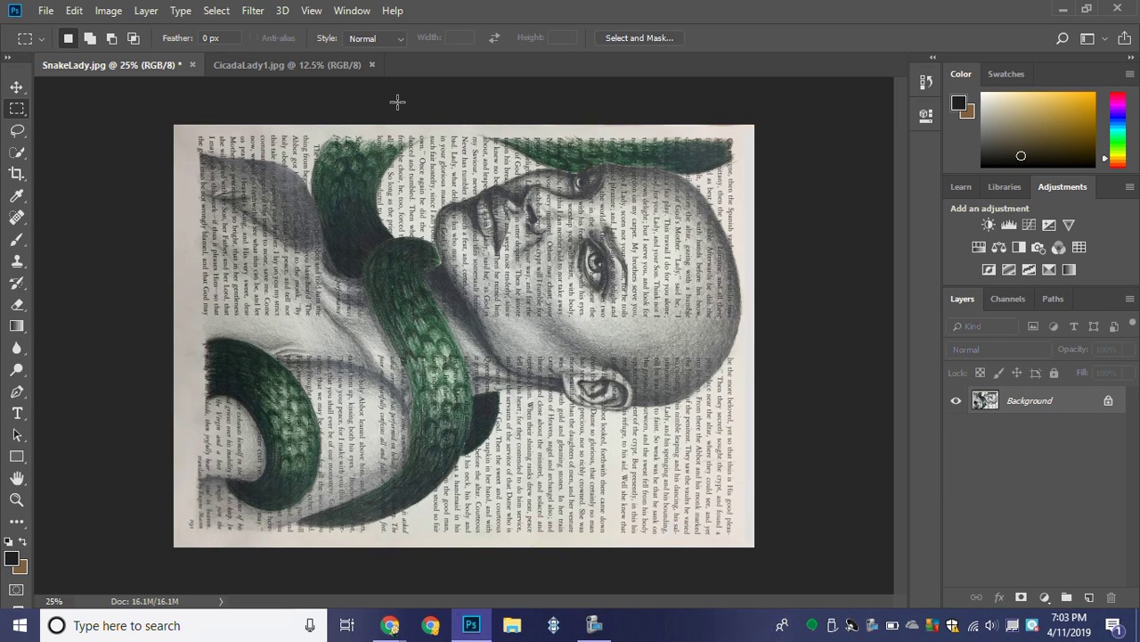
Step: Rotate the SnakeLady image 90° counterclockwise into upright portrait orientation
left_click(100, 16)
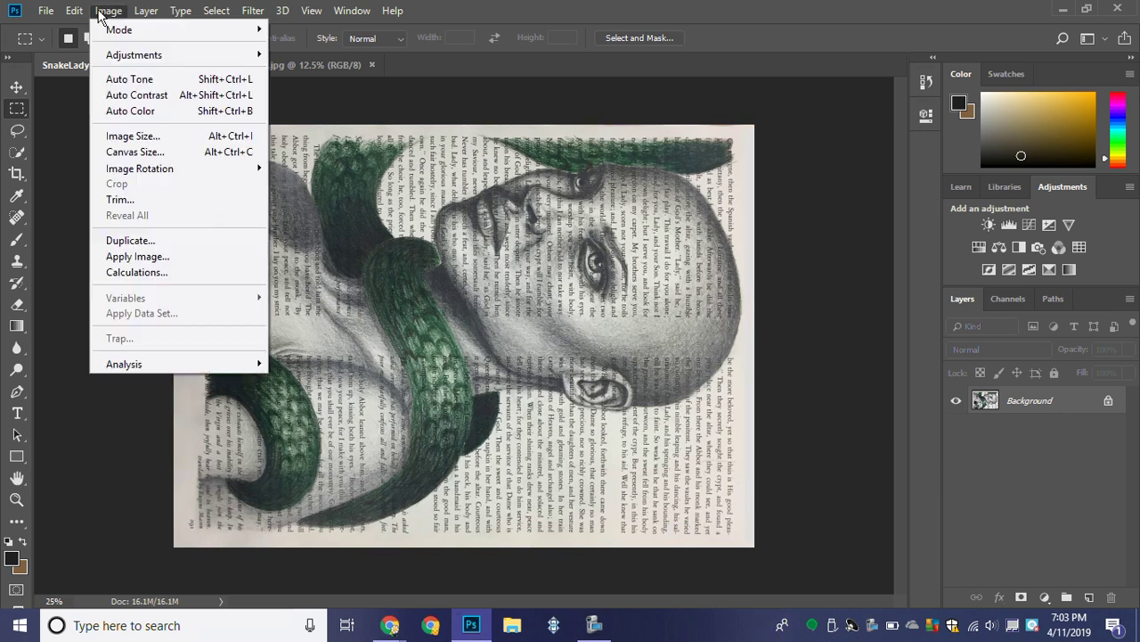
mouse_move(140, 169)
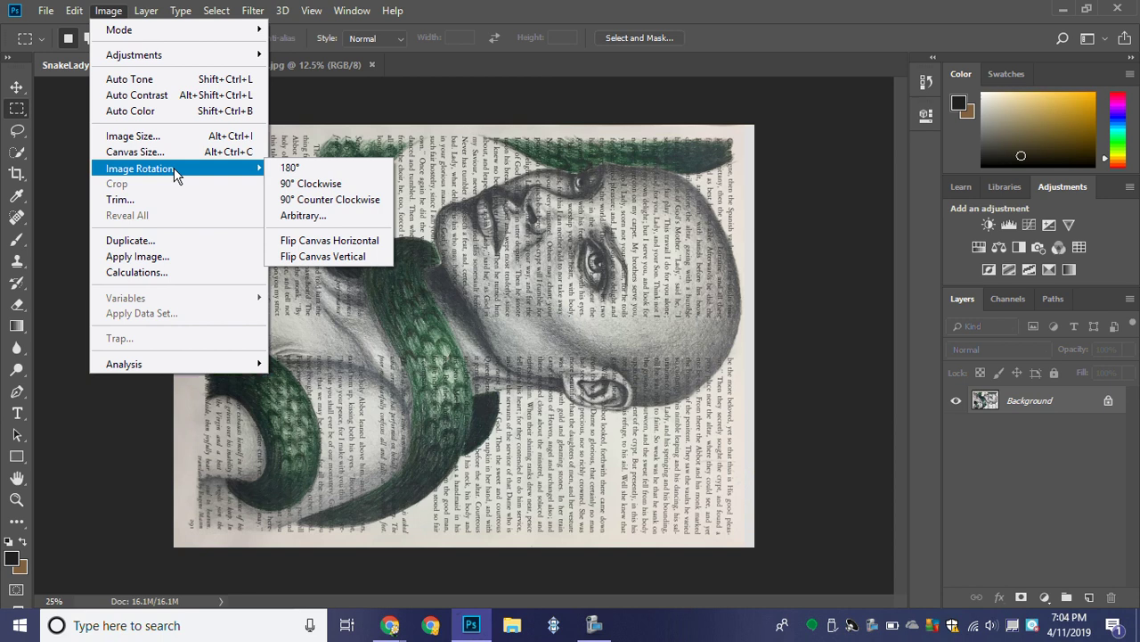
left_click(345, 204)
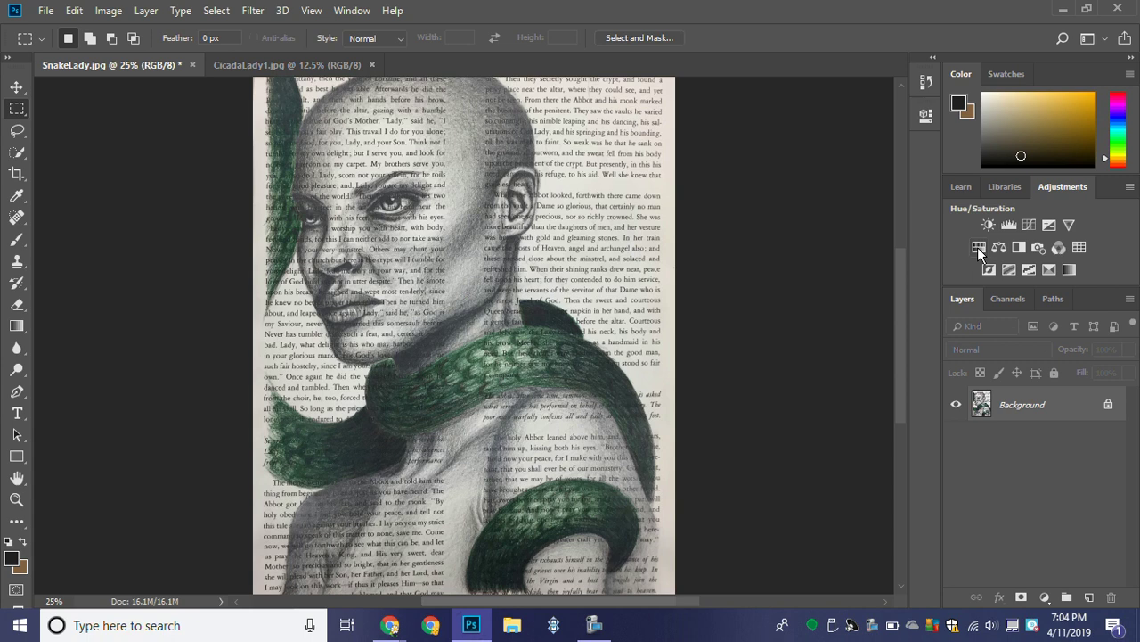
Step: On CicadaLady1, add a Black & White adjustment layer and tune its Reds, Greens and Blues sliders
left_click(272, 65)
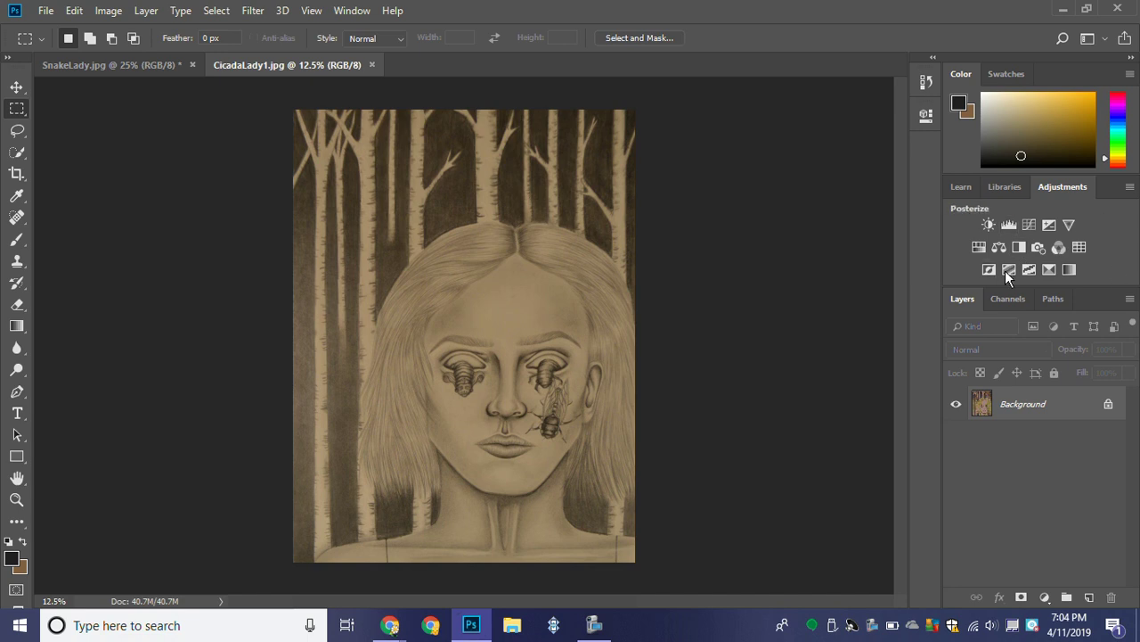
left_click(1021, 248)
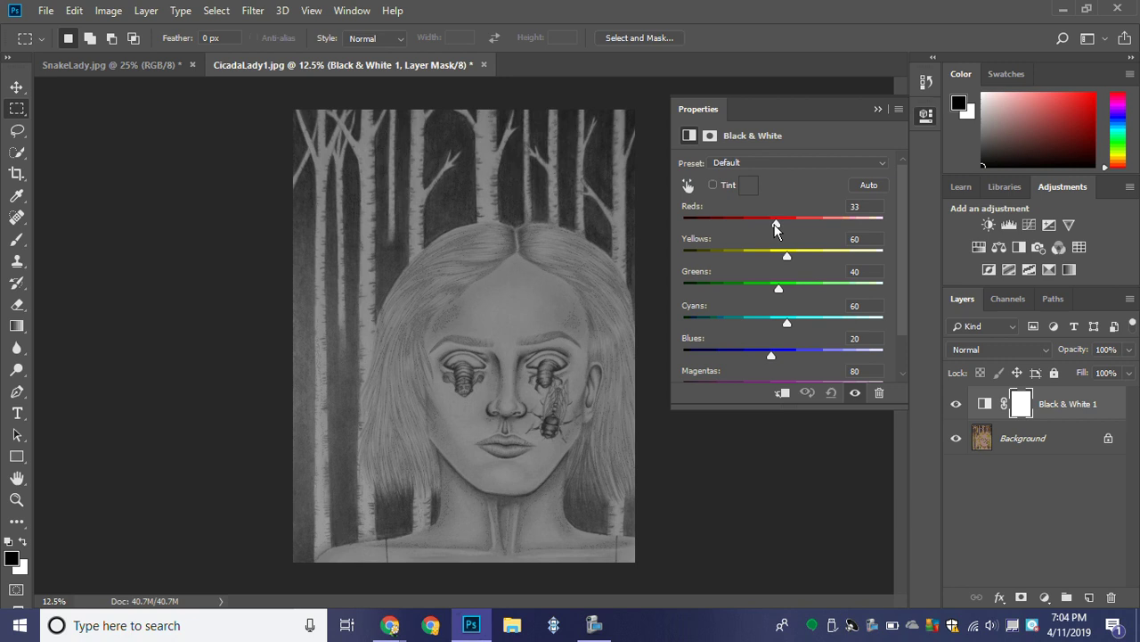
mouse_move(777, 225)
left_mouse_down()
mouse_move(743, 224)
mouse_move(789, 223)
mouse_move(772, 258)
mouse_move(805, 257)
mouse_move(788, 253)
mouse_move(801, 250)
mouse_move(774, 223)
left_mouse_up()
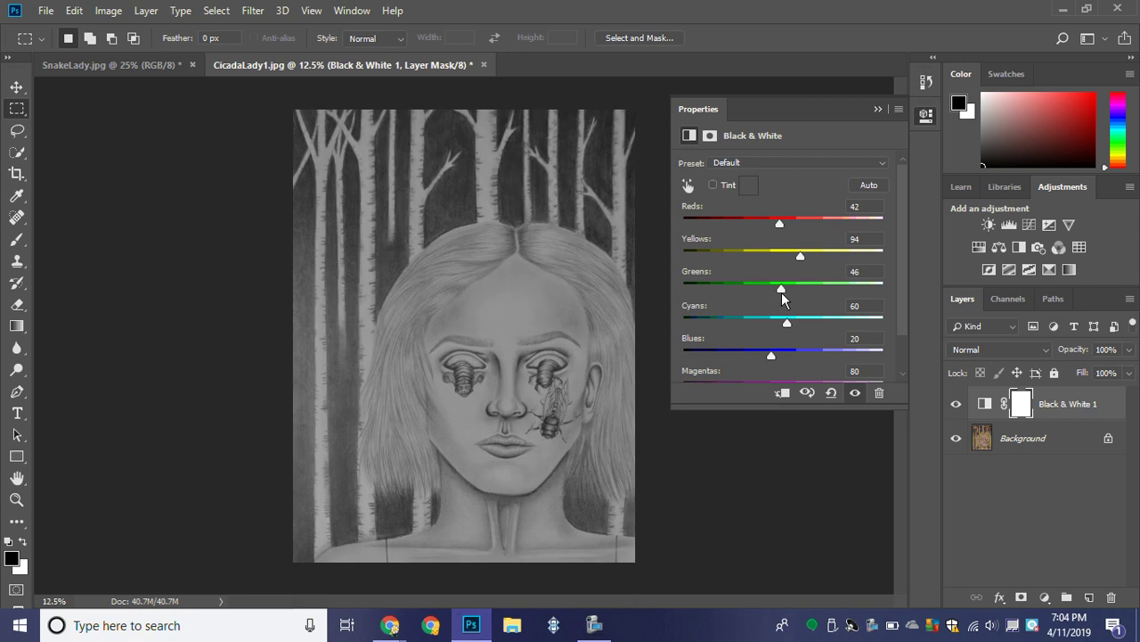
left_click_drag(782, 290, 762, 294)
left_click_drag(773, 354, 767, 355)
Step: Add a Levels layer to CicadaLady1, raising the black point, lowering the white point and adjusting midtones
left_click(875, 107)
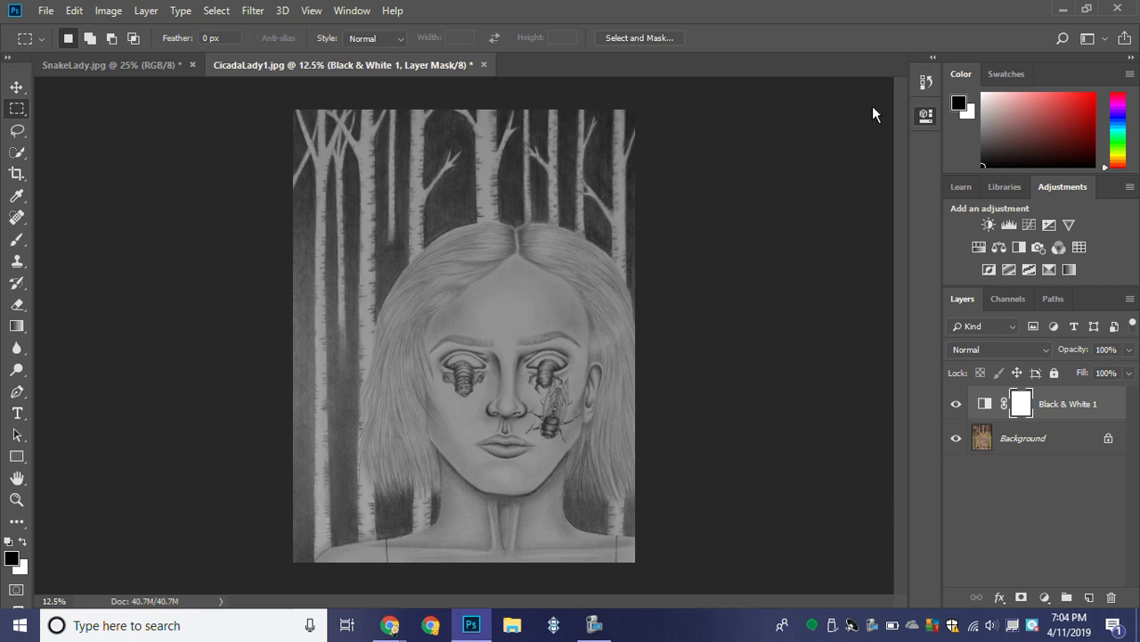
left_click(1005, 225)
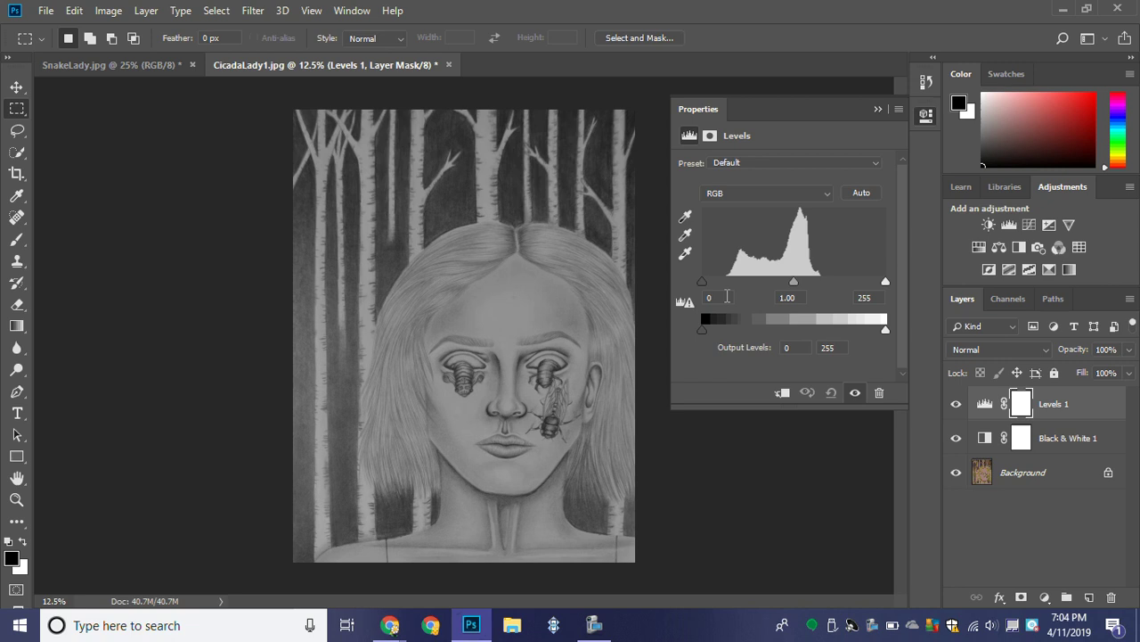
left_click_drag(703, 282, 721, 284)
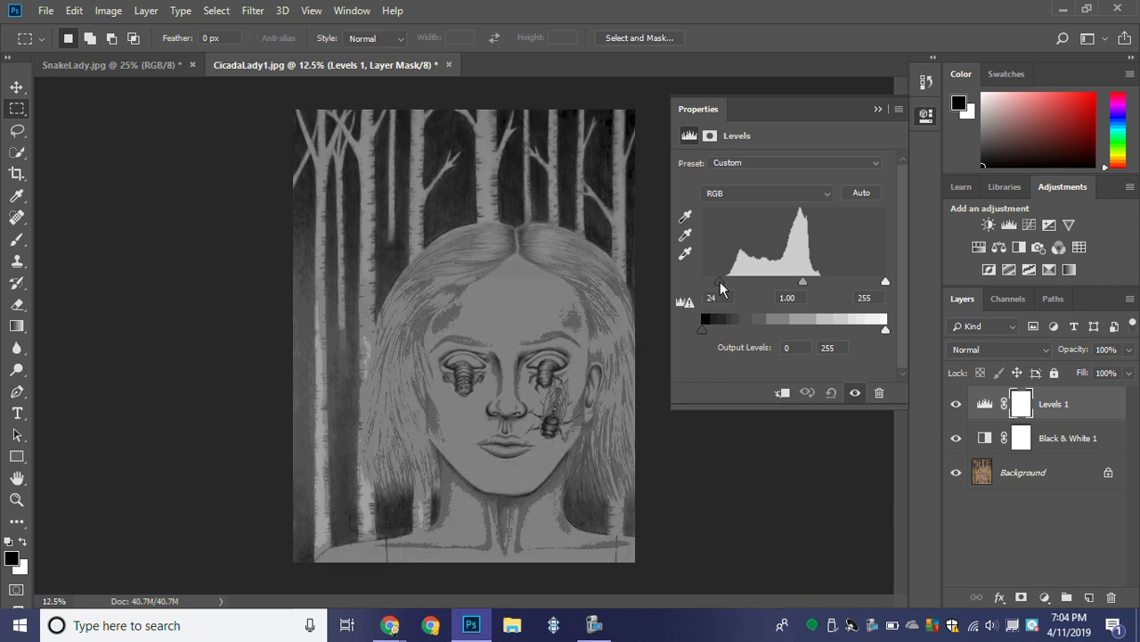
left_click_drag(721, 284, 727, 283)
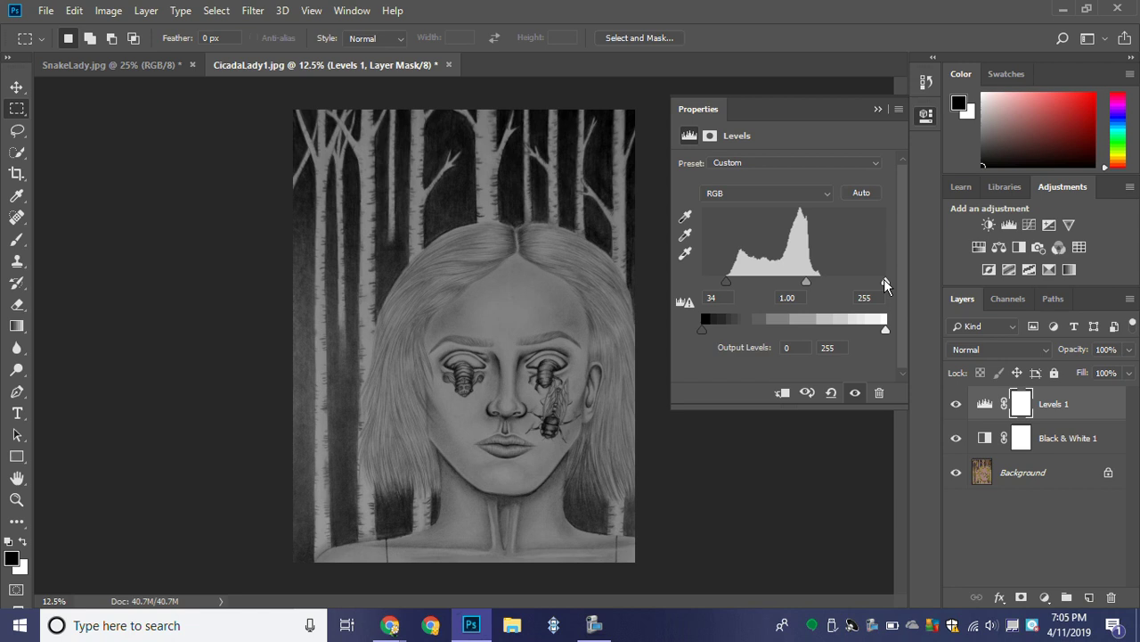
mouse_move(886, 281)
left_mouse_down()
mouse_move(819, 283)
mouse_move(829, 283)
left_mouse_up()
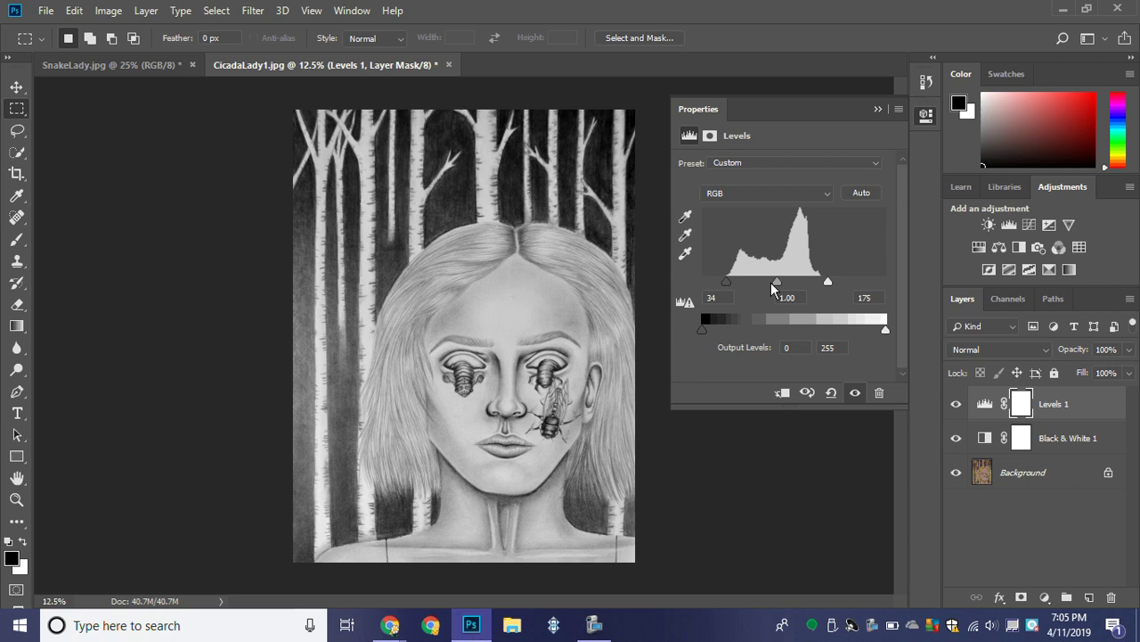
left_click_drag(778, 283, 789, 280)
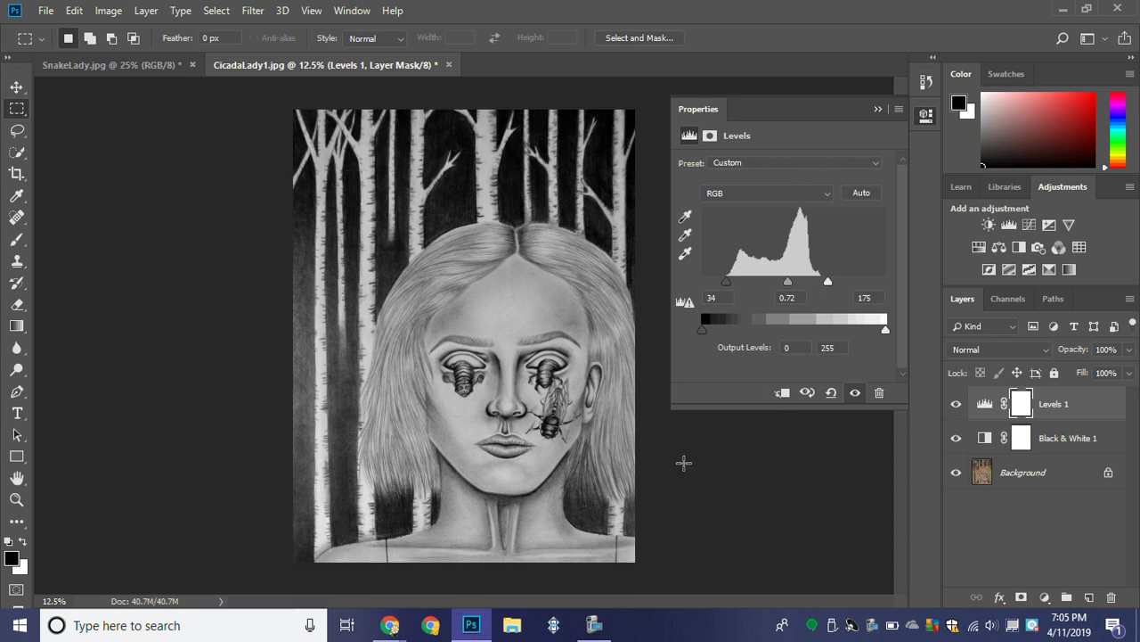
left_click(876, 108)
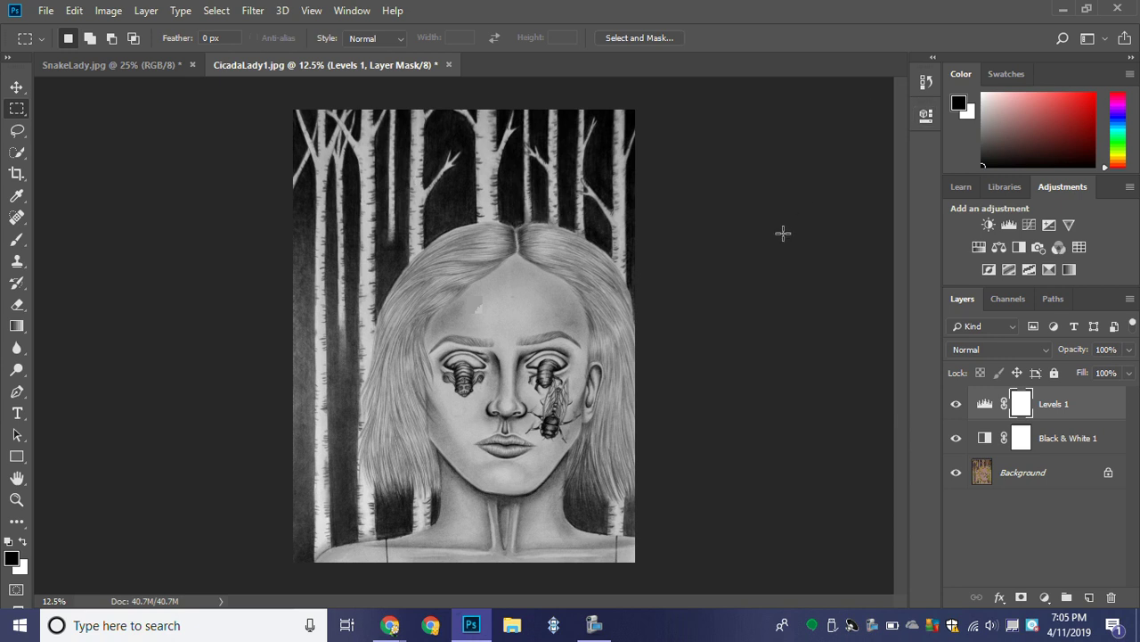
Step: On SnakeLady, add a Levels adjustment layer with input levels 27, 0.65 and 234
left_click(144, 64)
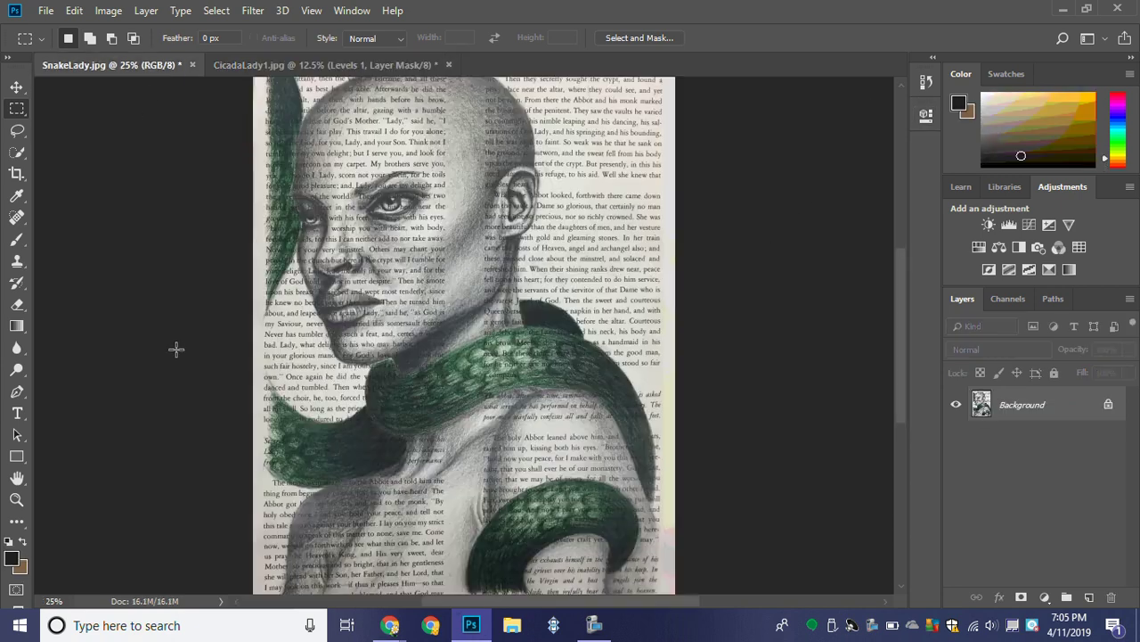
left_click(1006, 223)
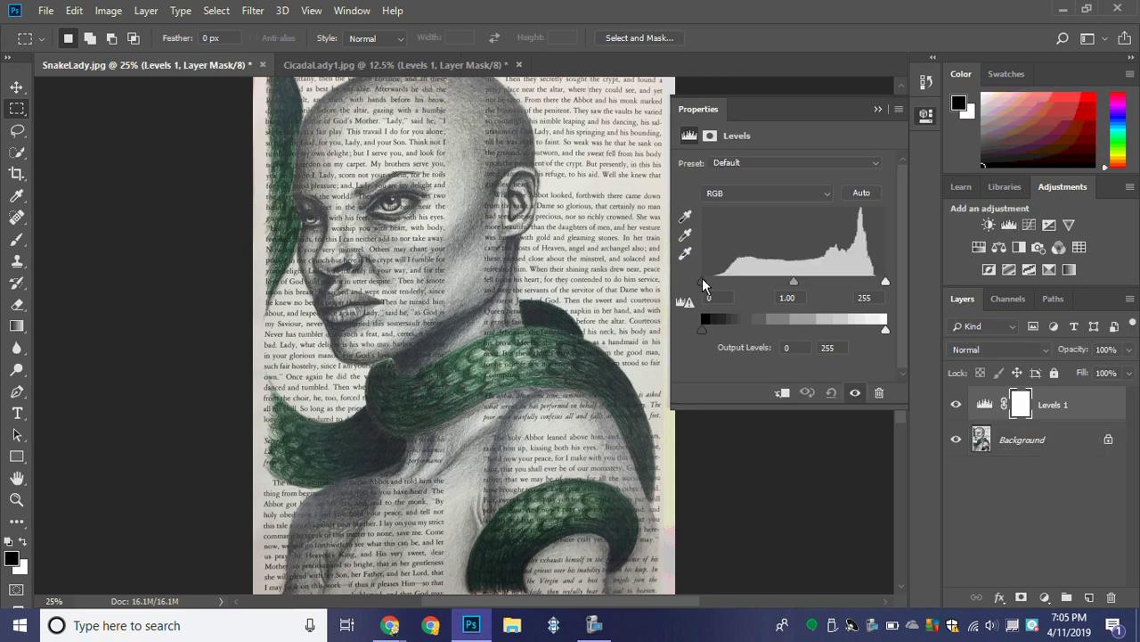
left_click_drag(701, 285, 721, 285)
left_click_drag(884, 283, 871, 283)
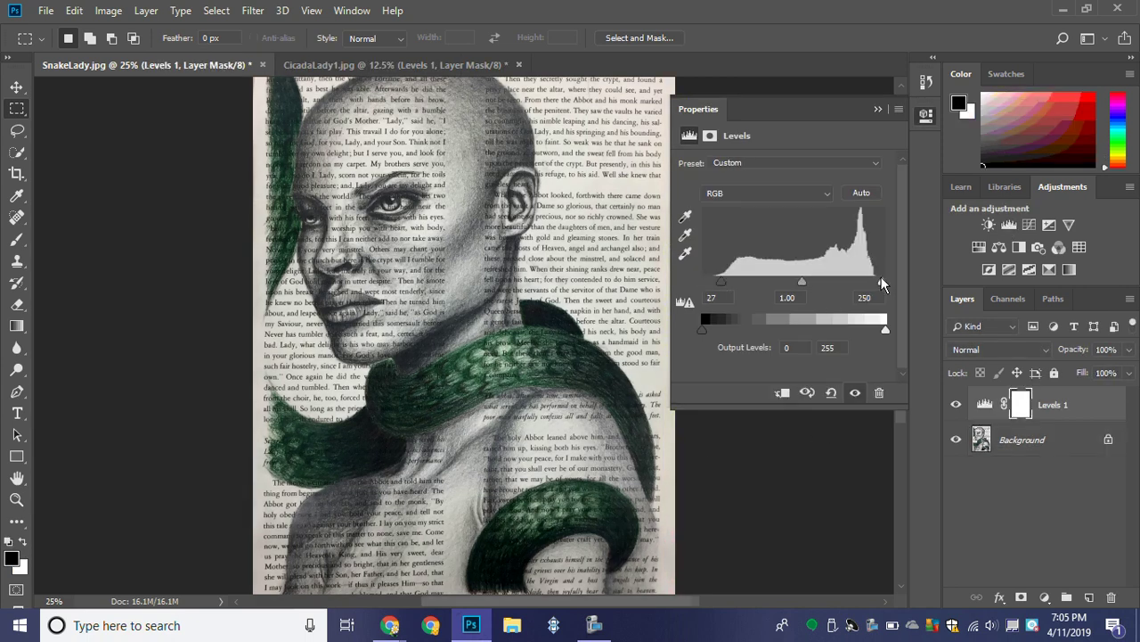
mouse_move(796, 283)
left_mouse_down()
mouse_move(833, 282)
mouse_move(817, 281)
left_mouse_up()
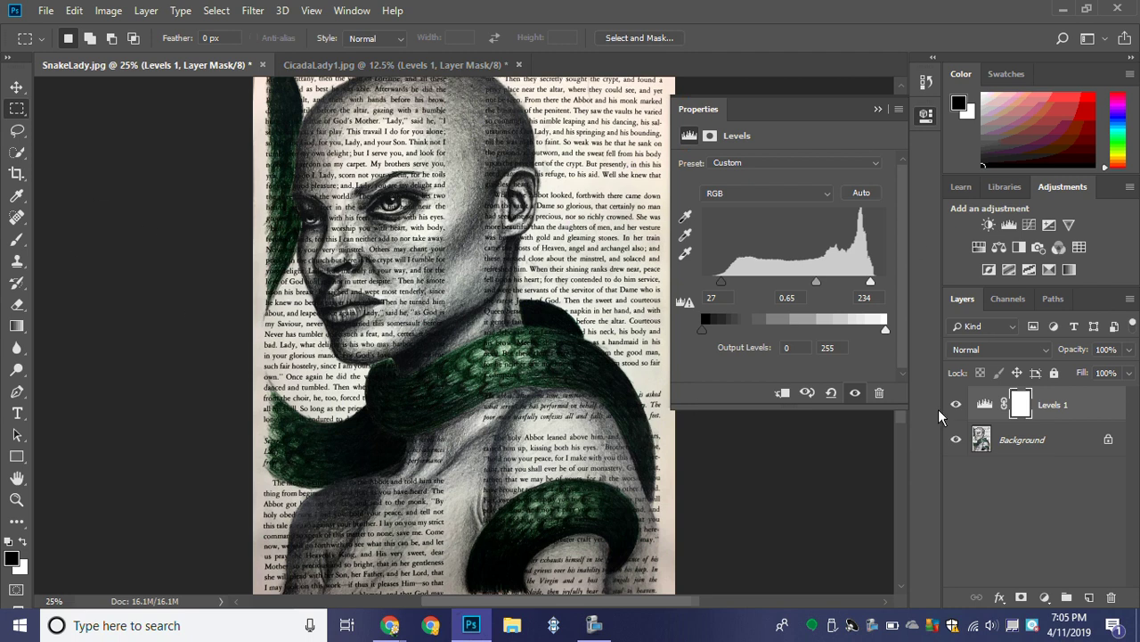
left_click(876, 109)
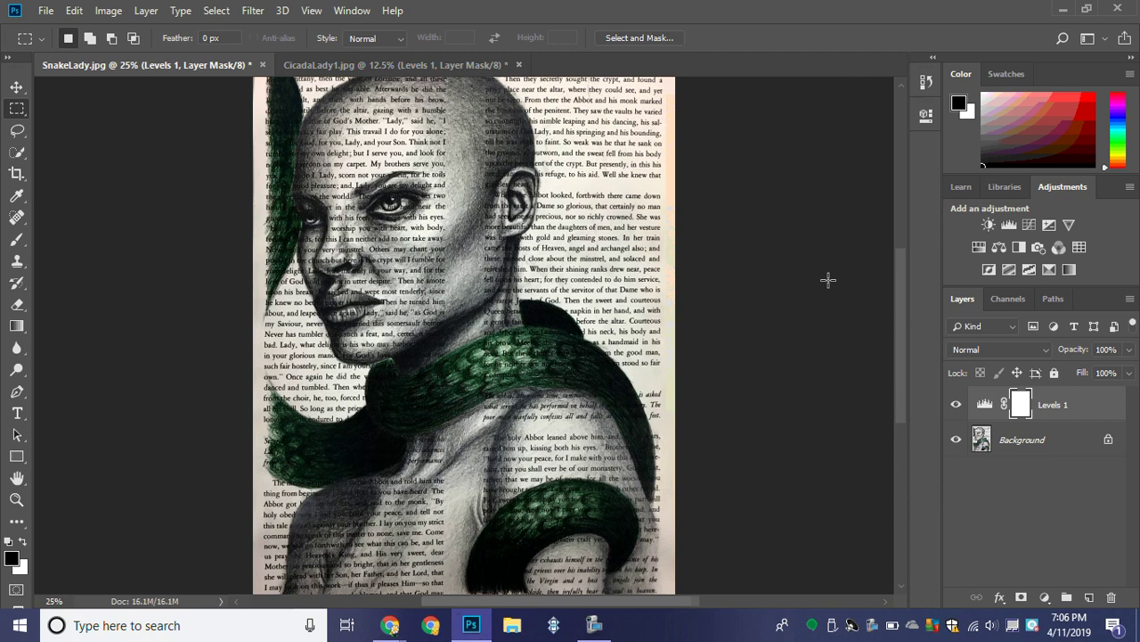
scroll(782, 335, "down", 2)
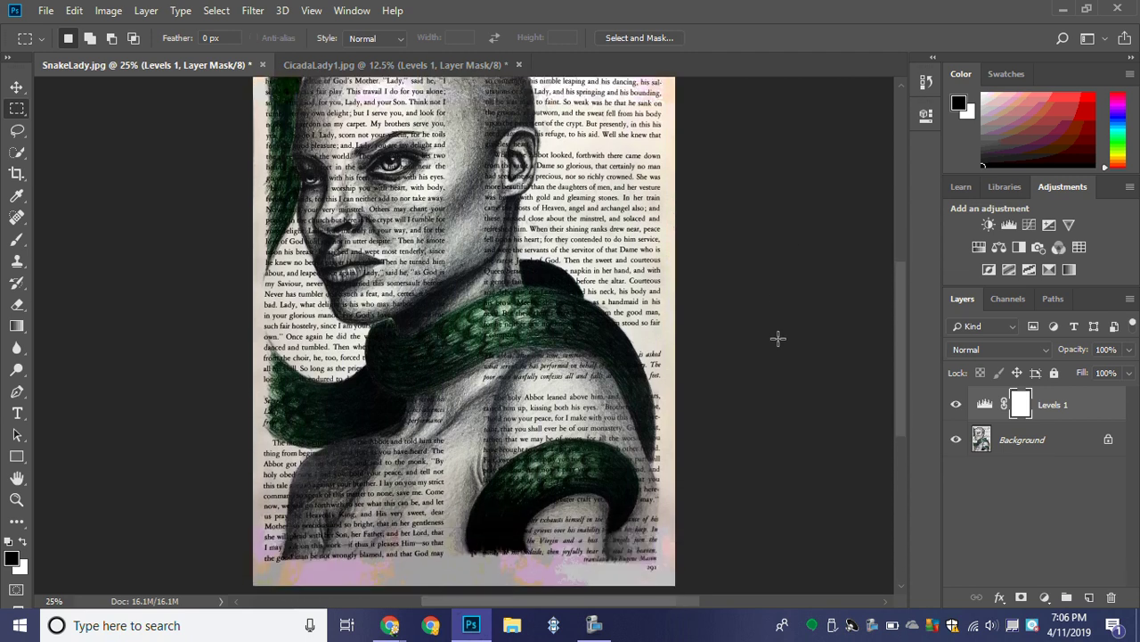
scroll(777, 338, "up", 1)
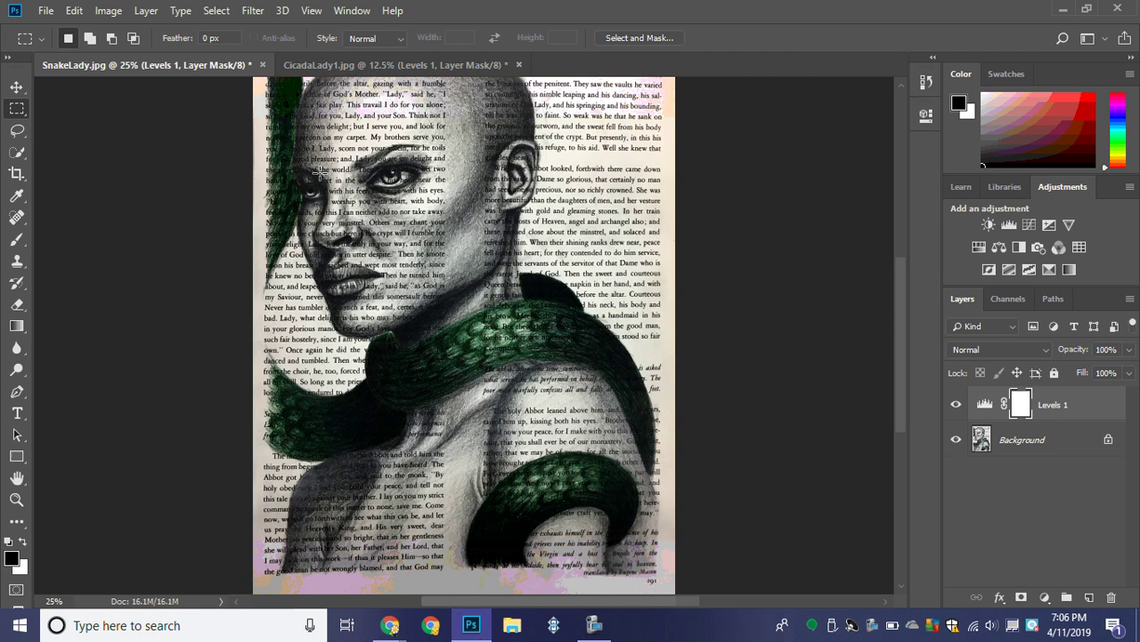
Step: Flatten SnakeLady to one layer and save it as a JPEG replacing SnakeLady.jpg
right_click(1069, 435)
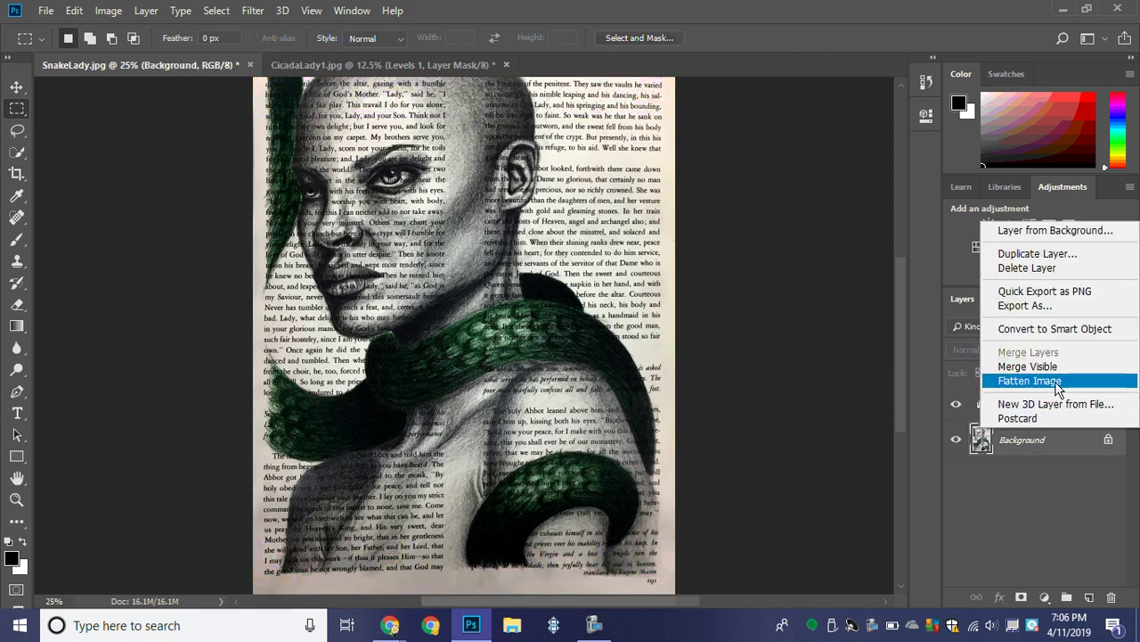
left_click(1058, 390)
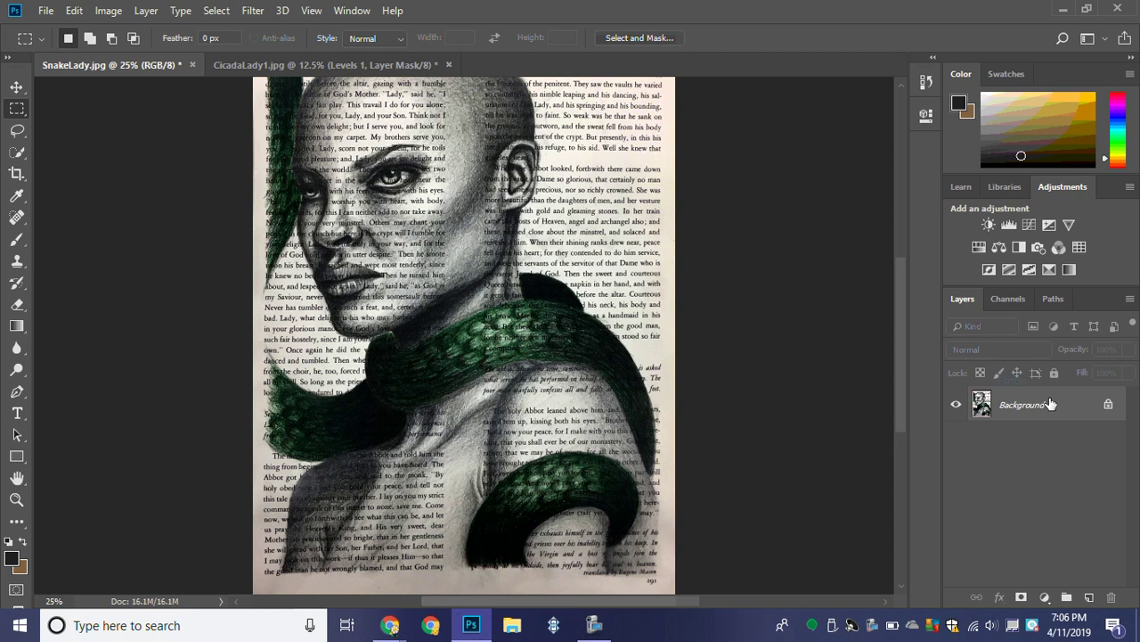
left_click(46, 10)
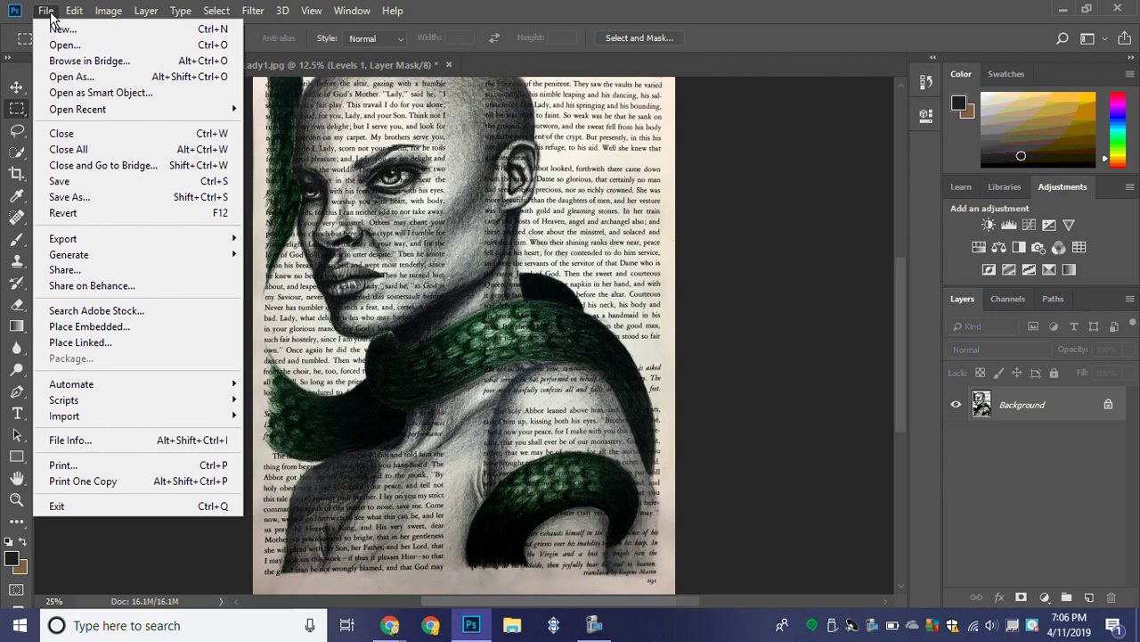
left_click(57, 197)
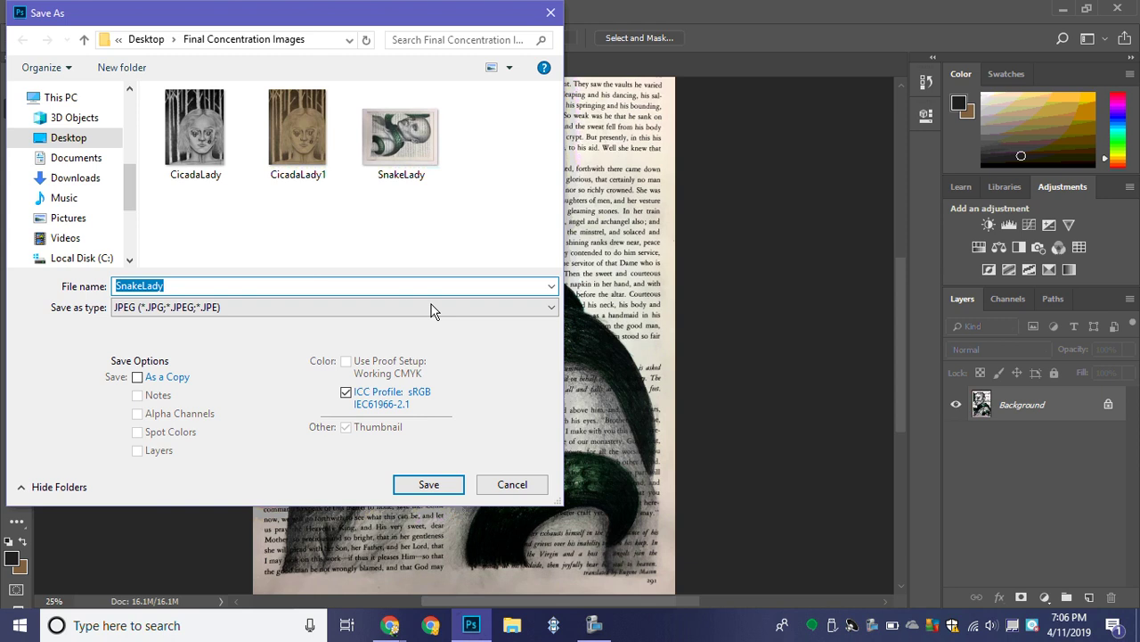
left_click(433, 484)
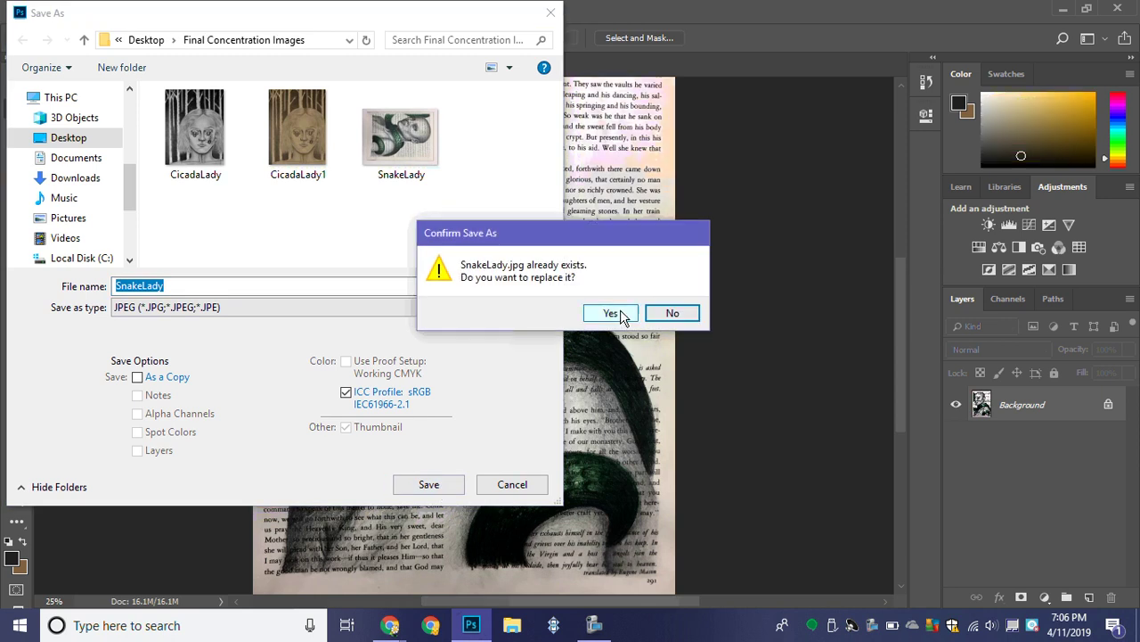
left_click(610, 312)
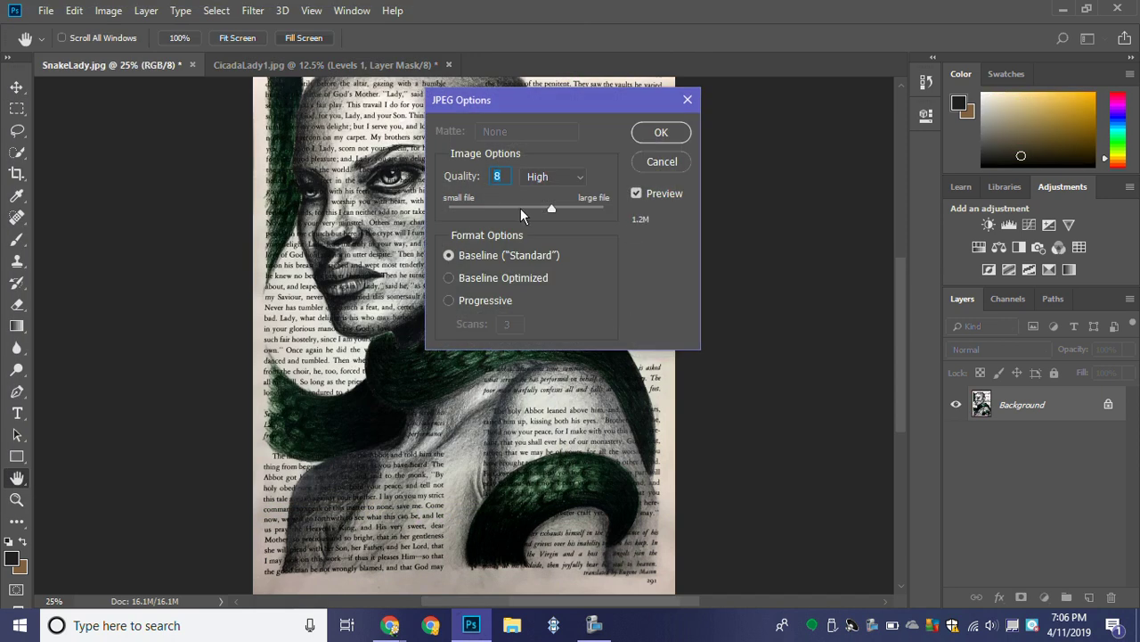
left_click(655, 138)
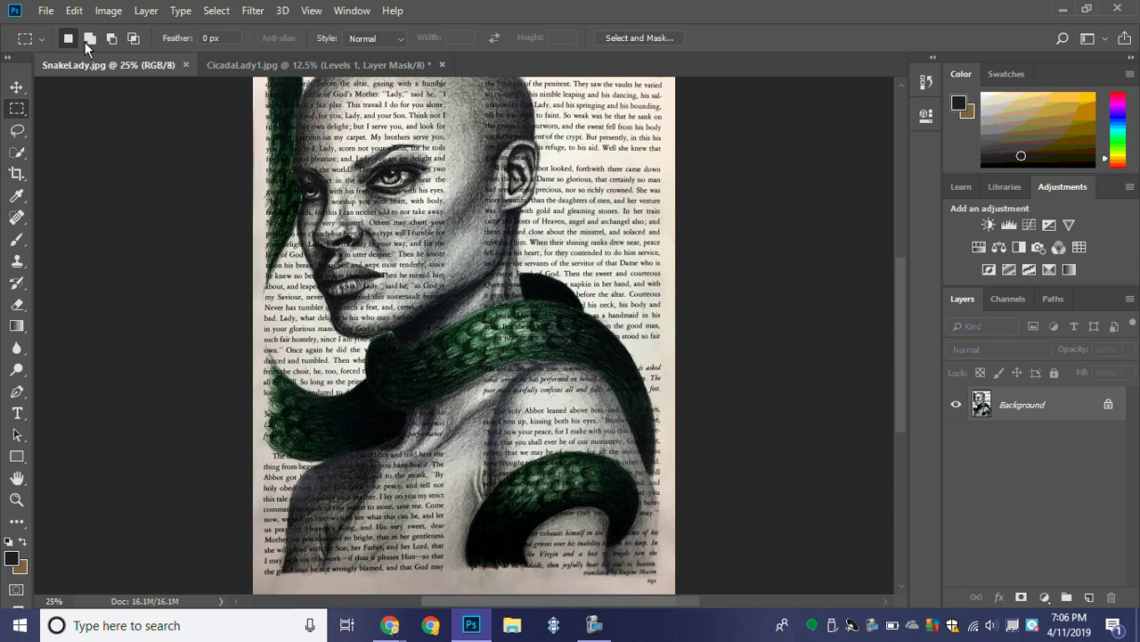
Step: Resize SnakeLady to 10 inches wide at 72 ppi, about 720 × 990 px
left_click(113, 13)
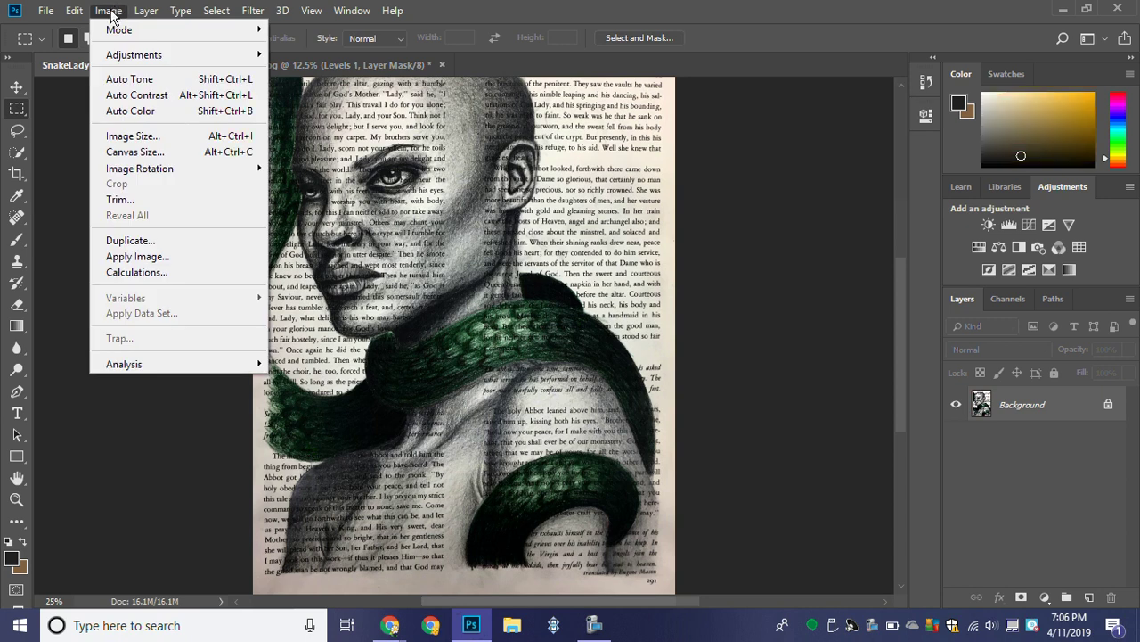
left_click(130, 137)
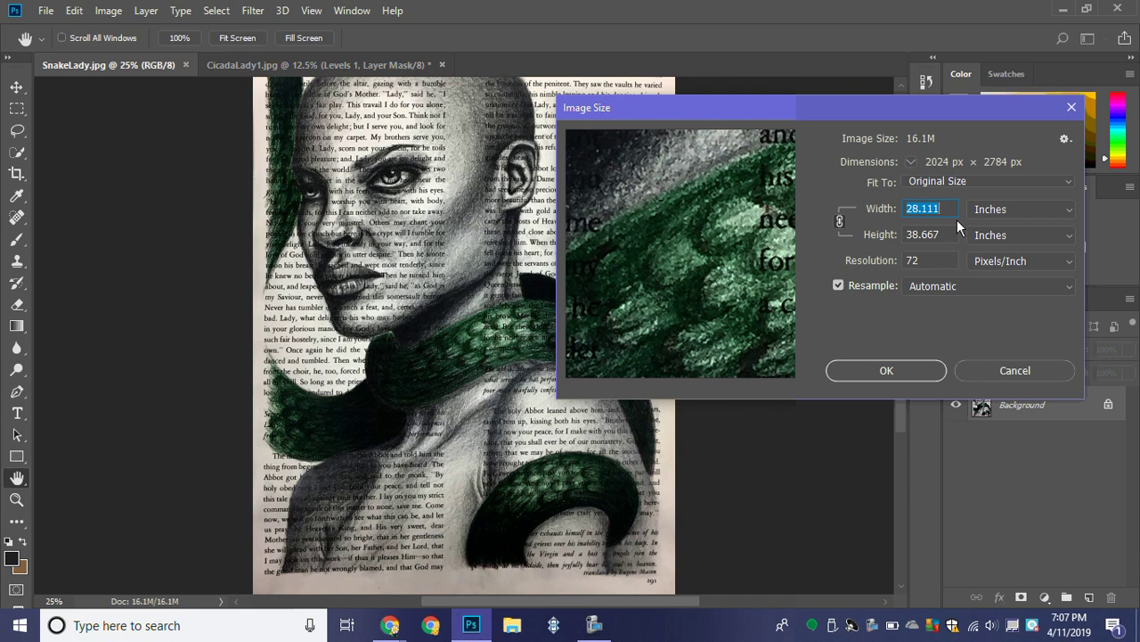
type("16")
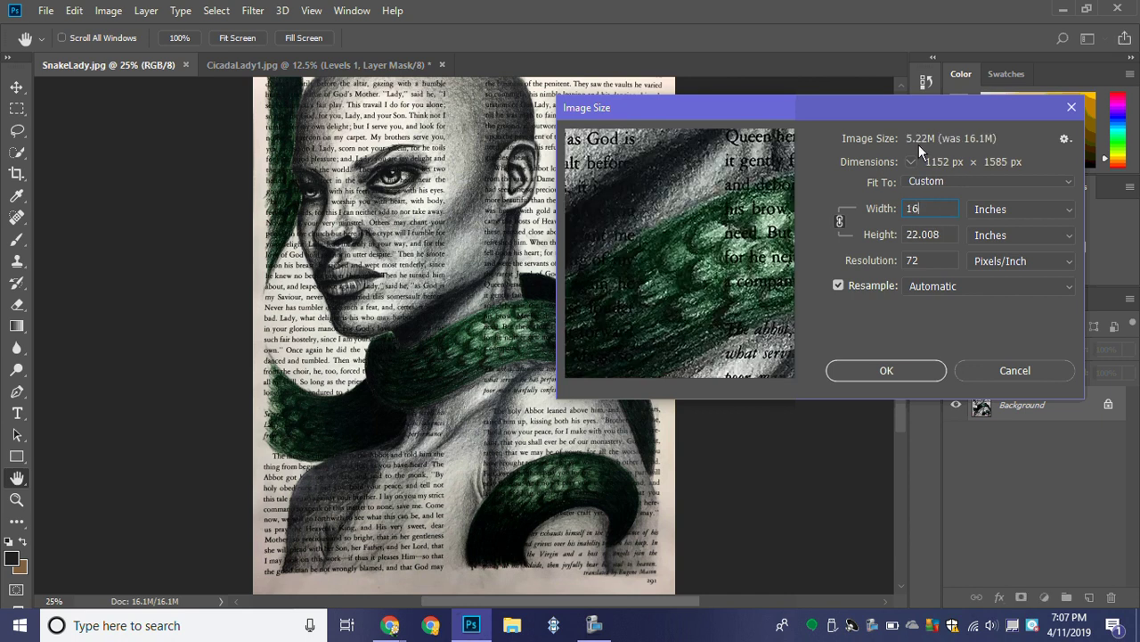
double_click(932, 215)
type("14")
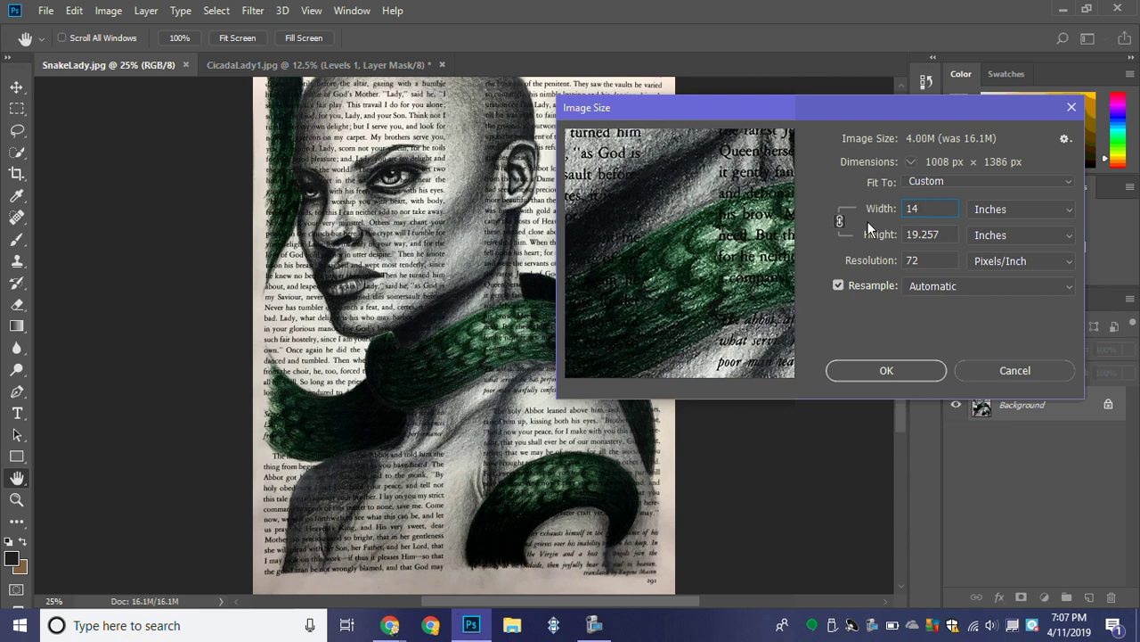
type("12")
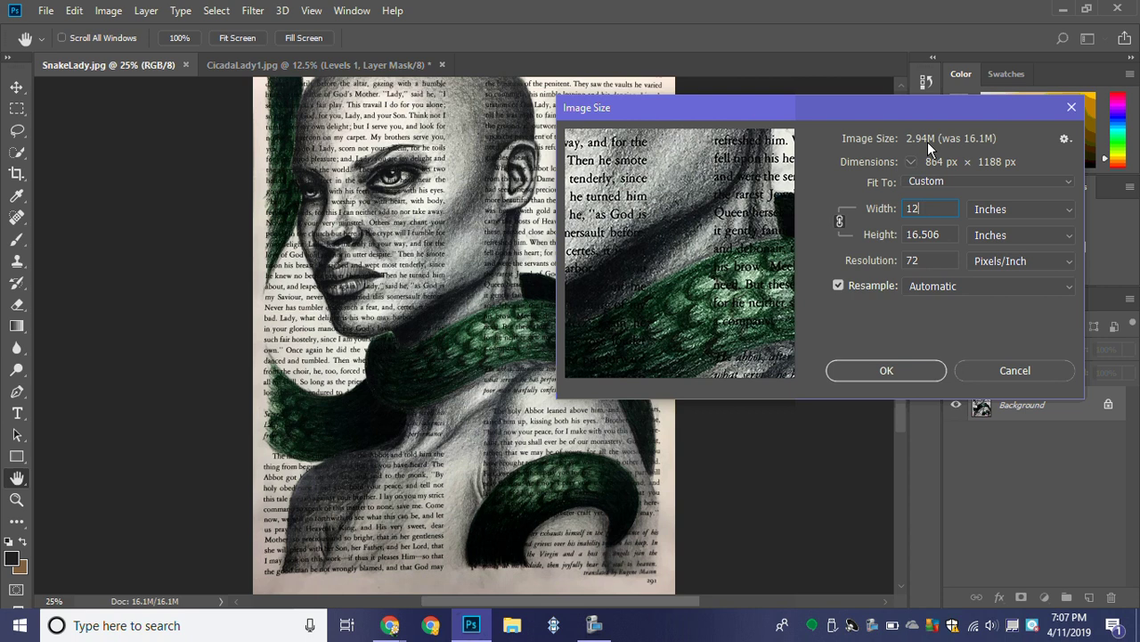
double_click(925, 209)
type("1")
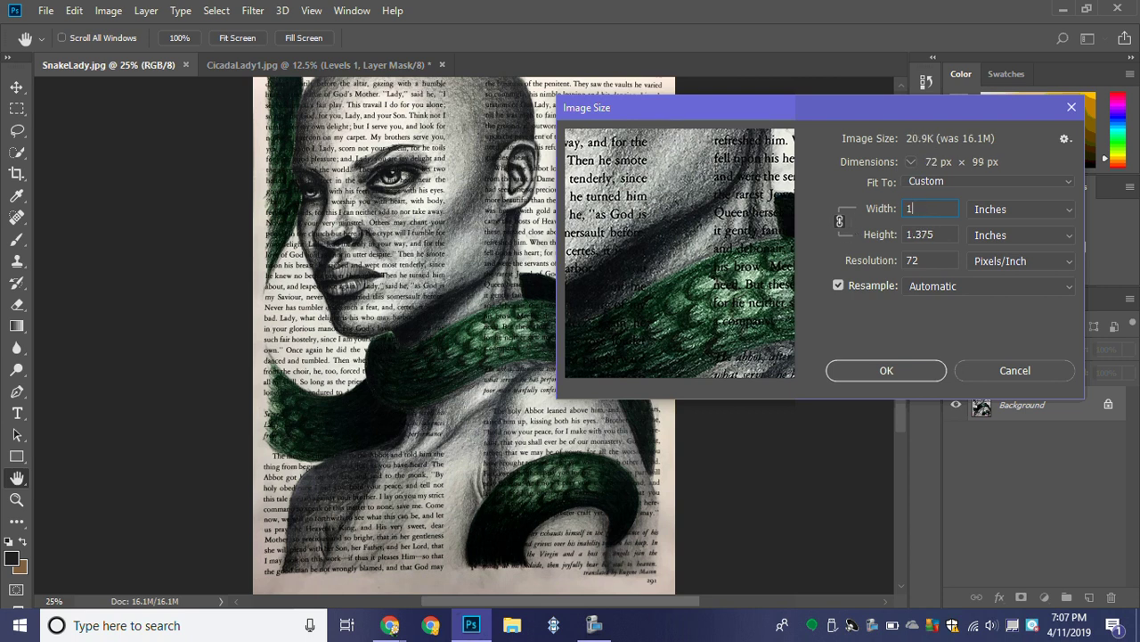
type("0")
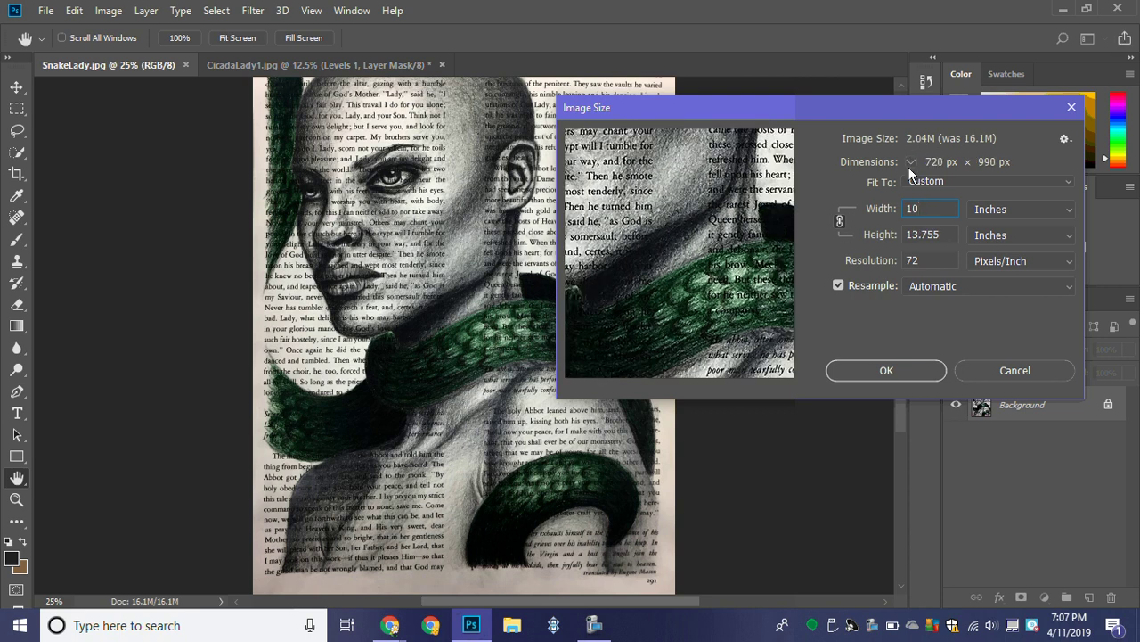
left_click(876, 371)
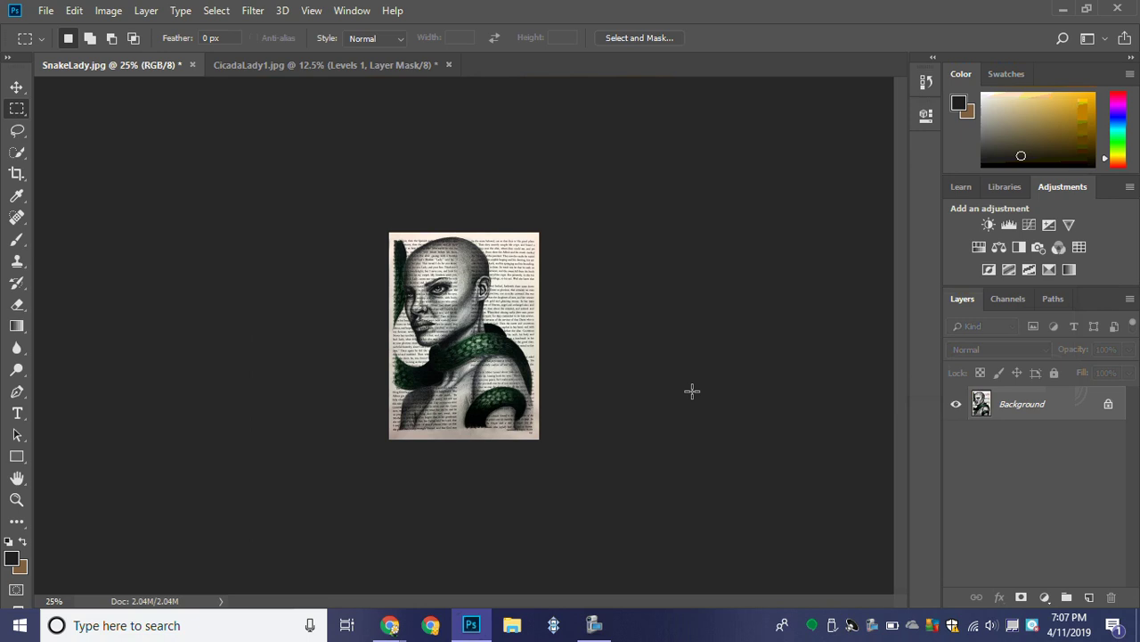
Step: Zoom in and out to inspect the resized SnakeLady artwork at actual pixel size
key("ctrl+plus")
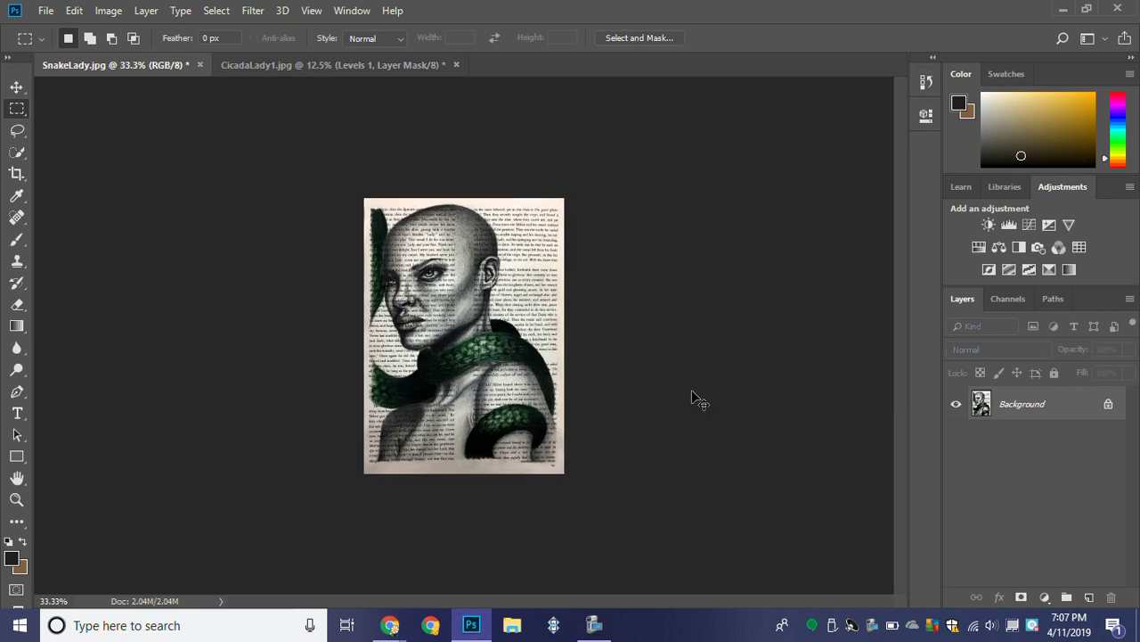
key("ctrl+plus")
key("ctrl+plus")
key("ctrl+plus")
key("ctrl+plus")
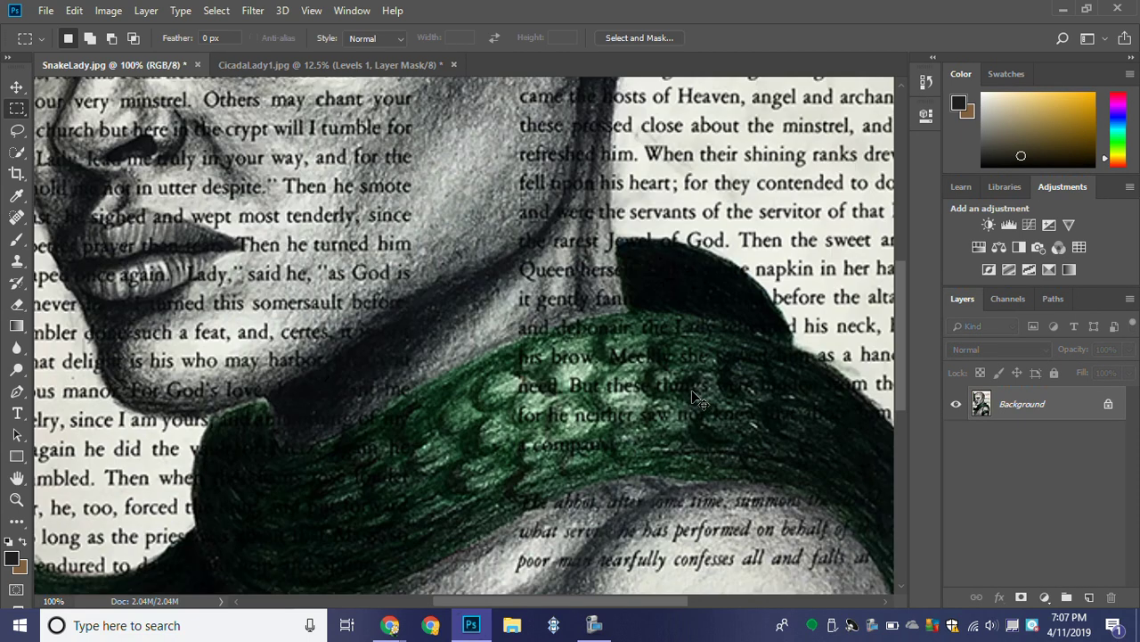
key("ctrl+minus")
key("ctrl+minus")
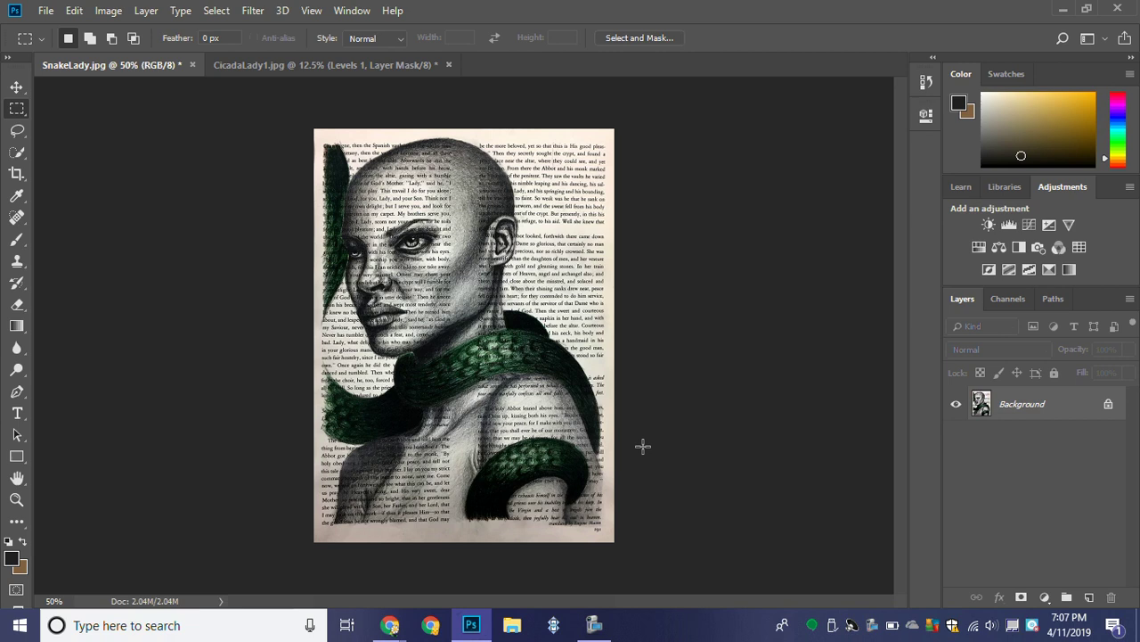
key("ctrl+plus")
key("ctrl+plus")
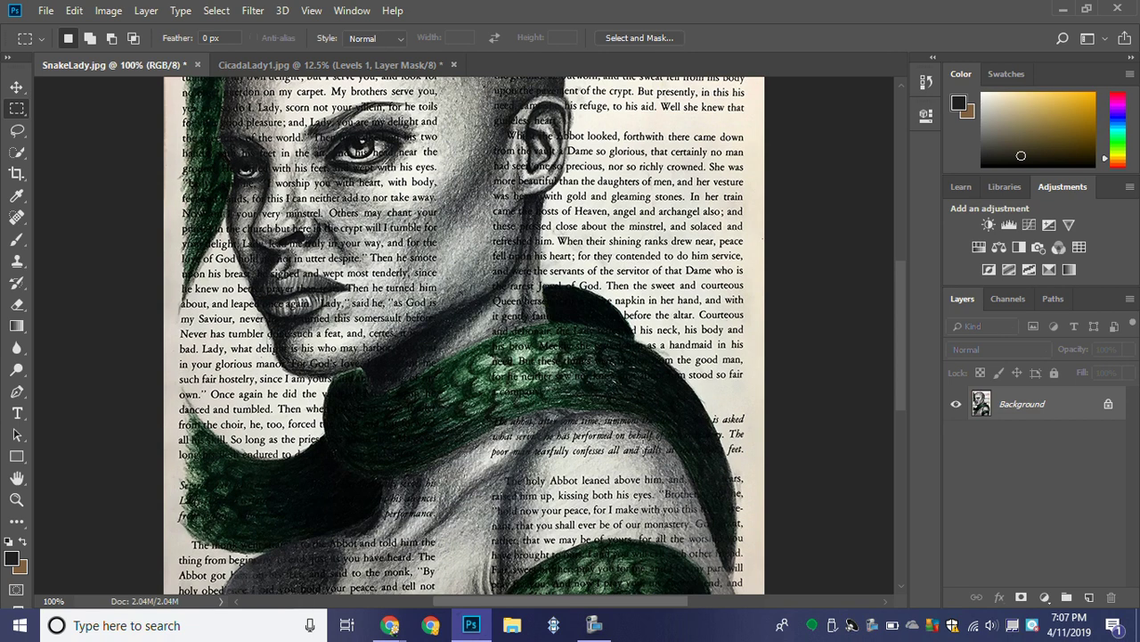
Step: Revert SnakeLady to its saved 16.1 MB full-size version and zoom out to the whole artwork
key("F12")
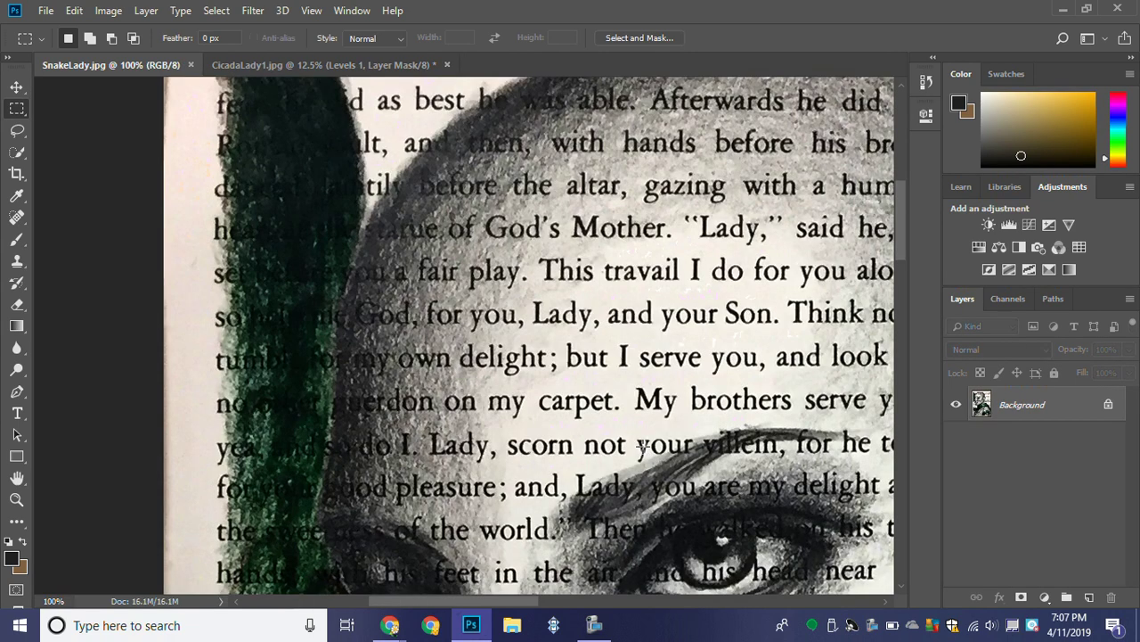
scroll(181, 388, "down", 2)
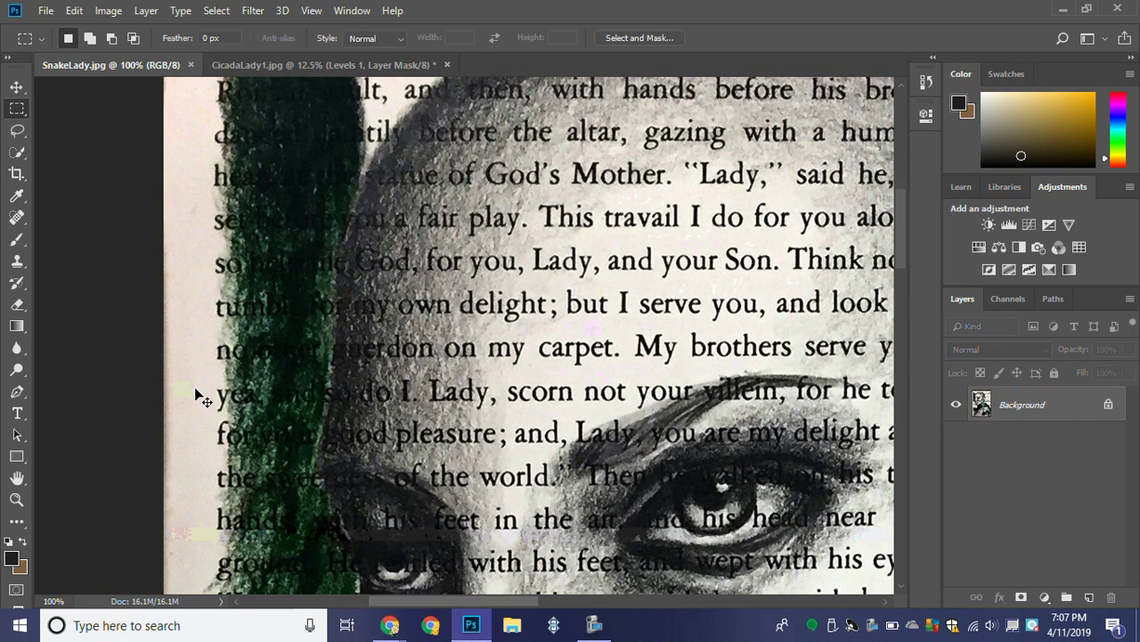
key("ctrl+minus")
key("ctrl+minus")
key("ctrl+minus")
key("ctrl+minus")
key("ctrl+minus")
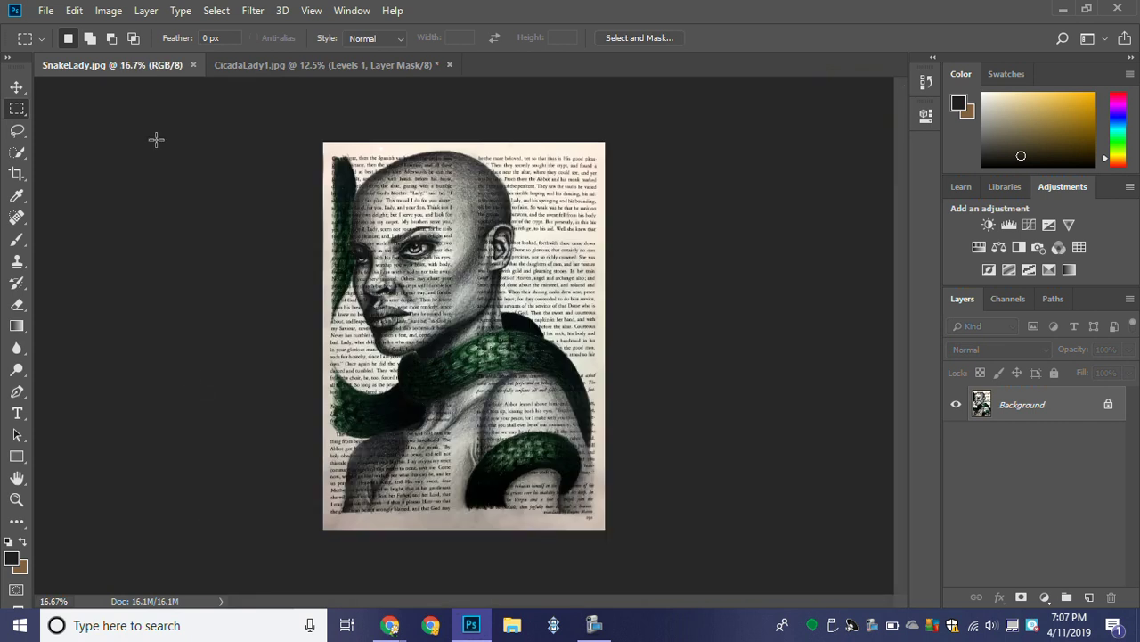
left_click(108, 10)
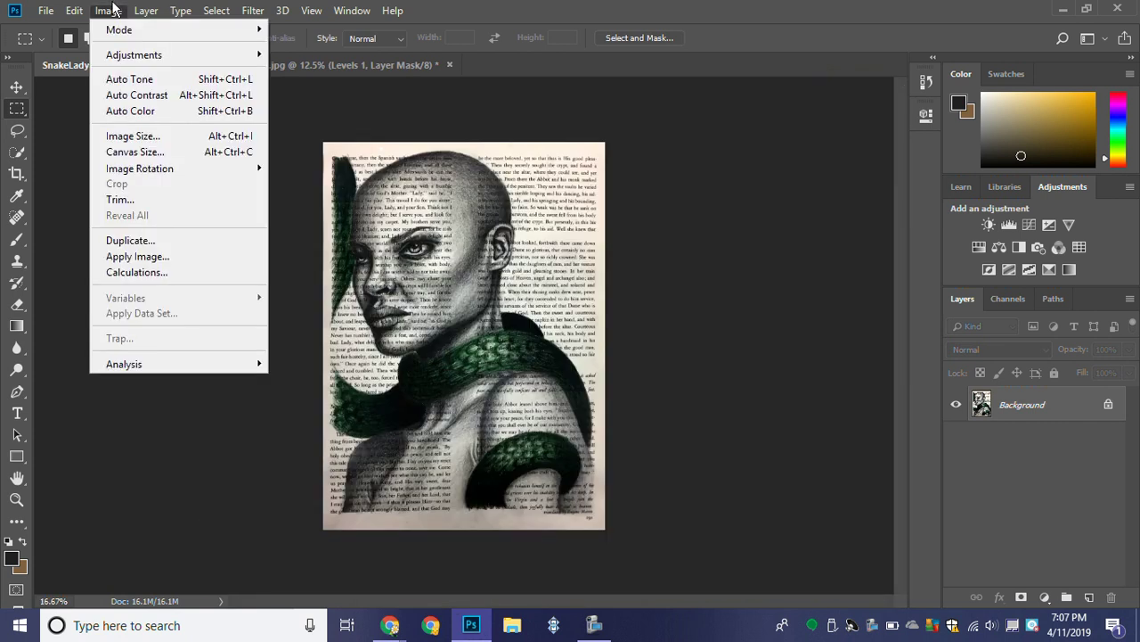
Step: Resize SnakeLady to 10 inches wide, 720 × 990 px at about 2.04 MB, then zoom in
left_click(134, 135)
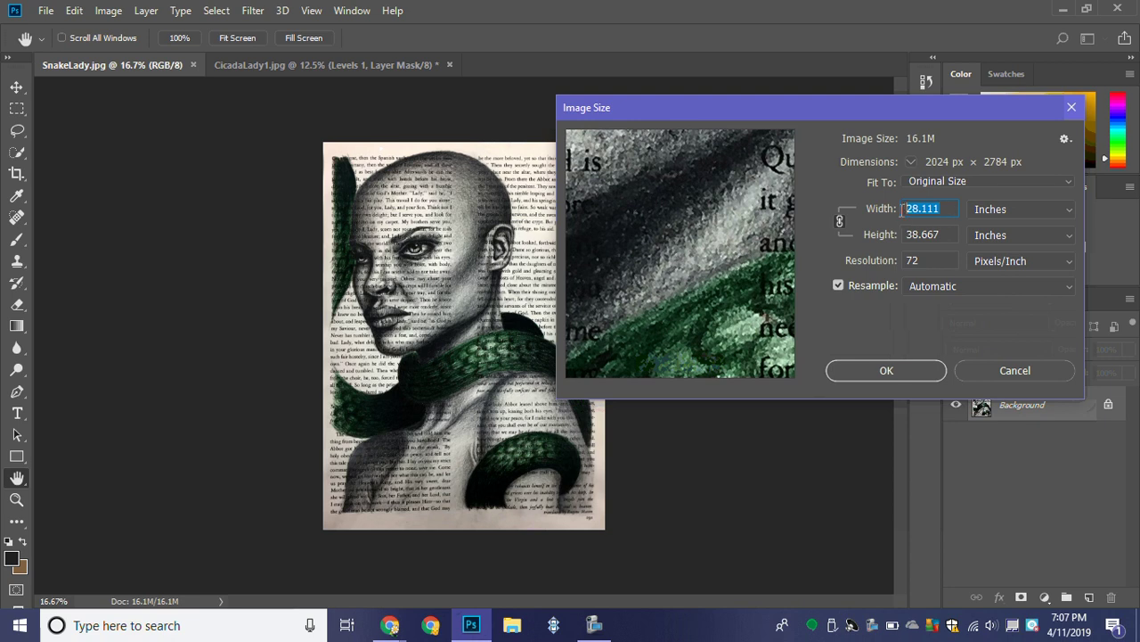
type("10")
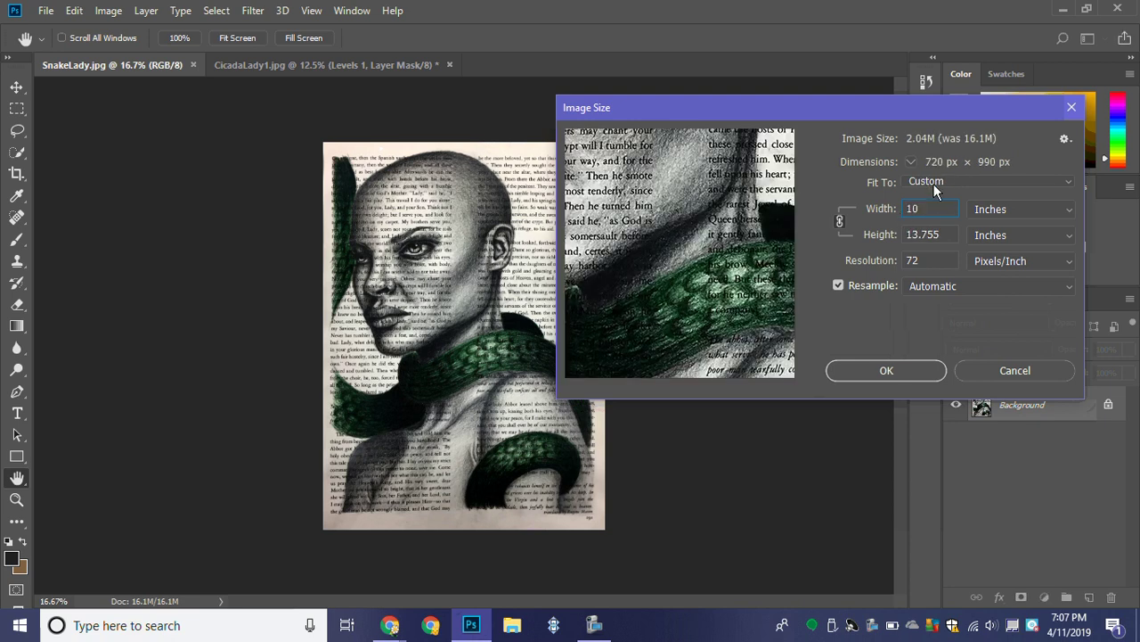
left_click(929, 369)
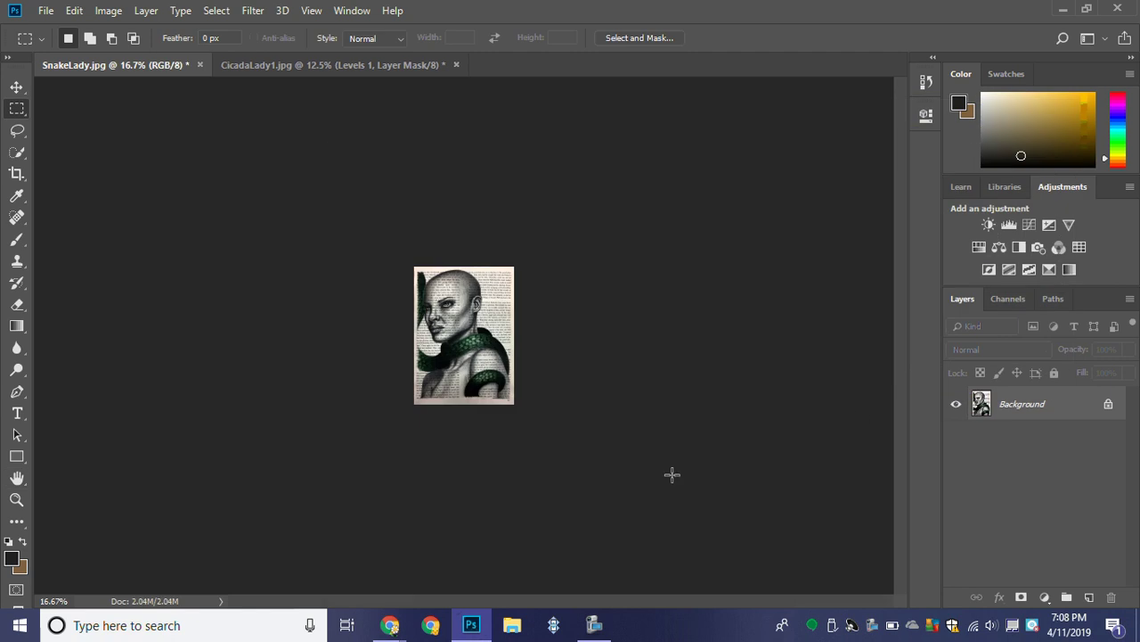
key("ctrl+plus")
key("ctrl+plus")
key("ctrl+plus")
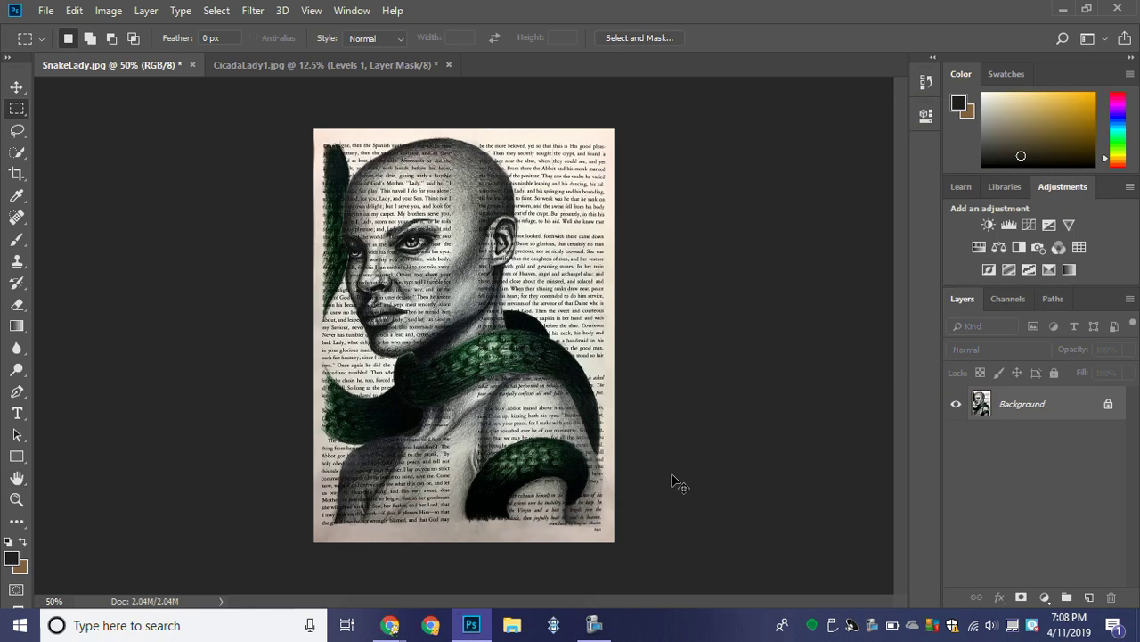
key("ctrl+plus")
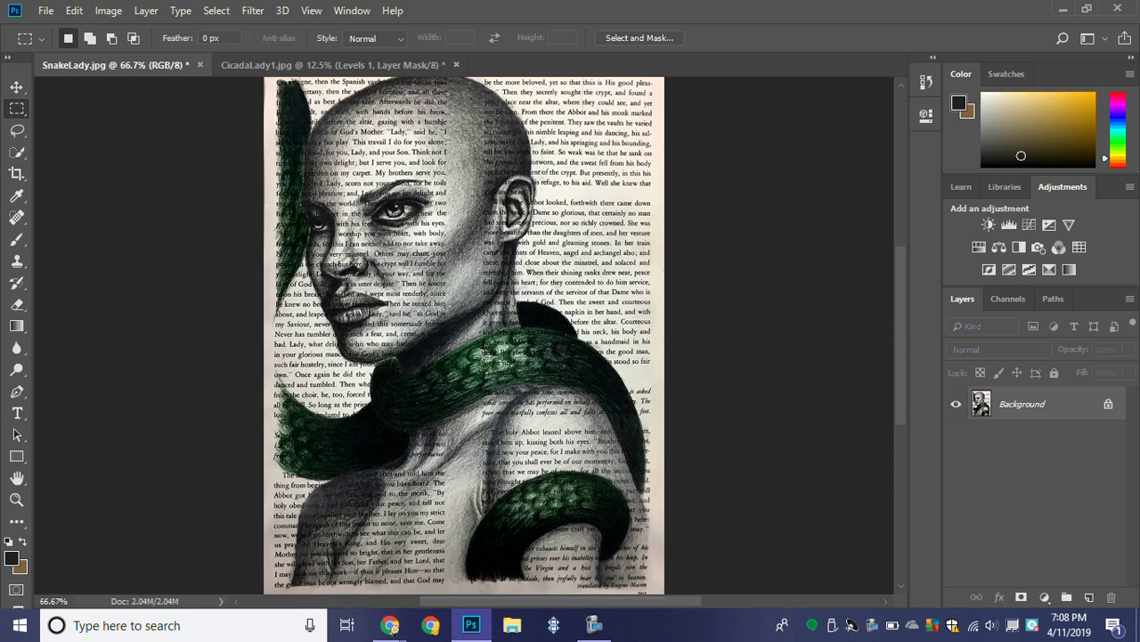
Step: Save the resized artwork as a JPEG copy named SnakeLadyE, accepting the default JPEG options
left_click(46, 10)
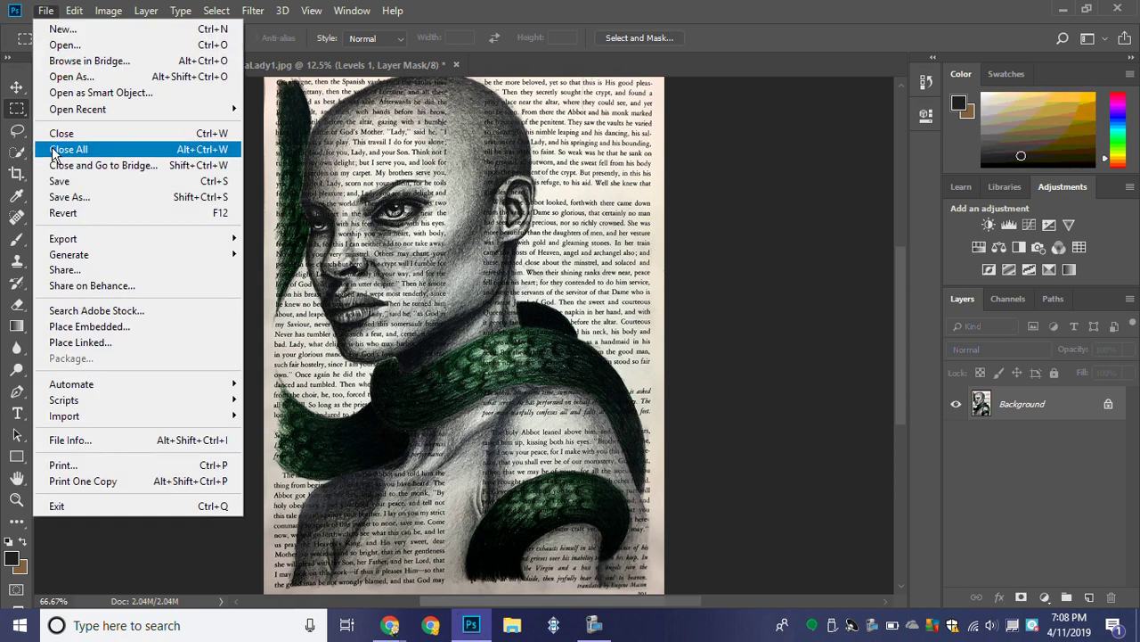
left_click(59, 197)
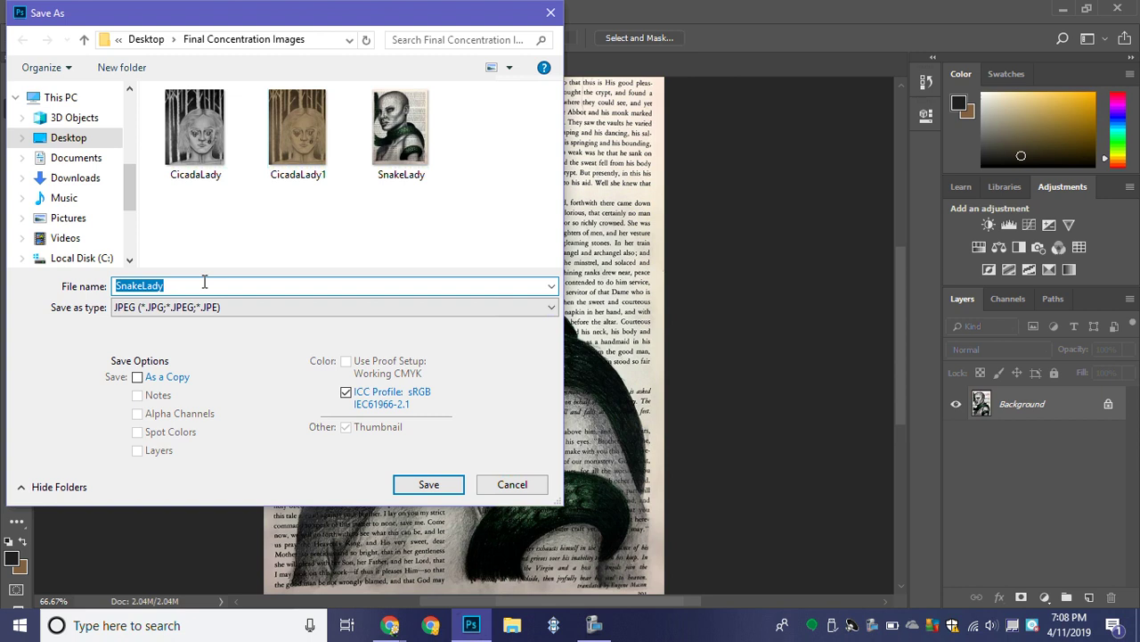
left_click(206, 283)
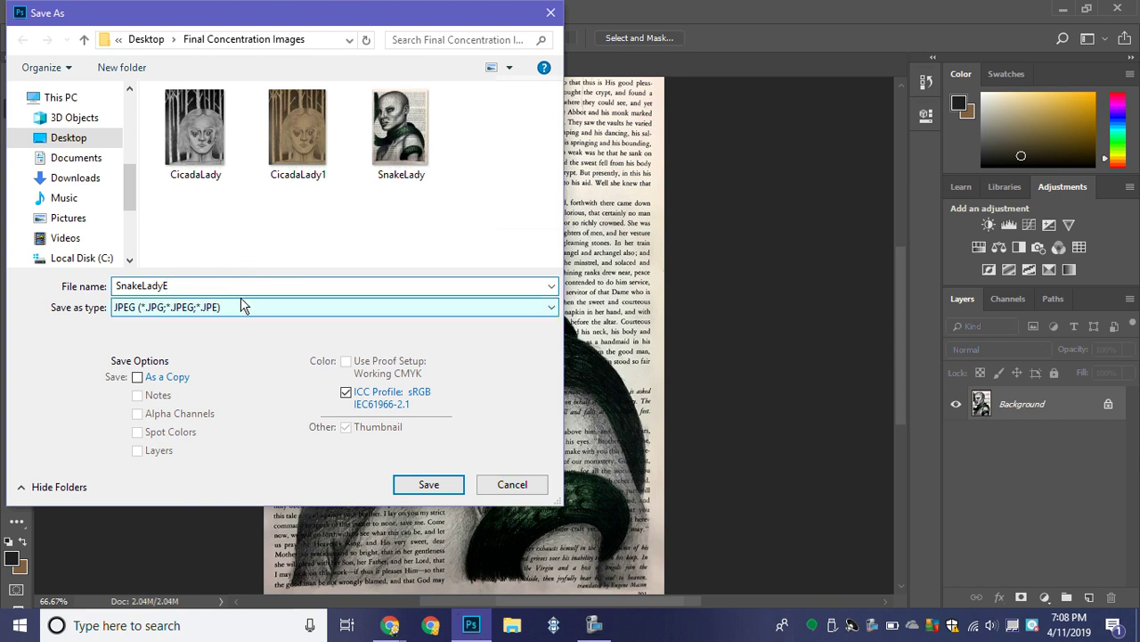
left_click(428, 484)
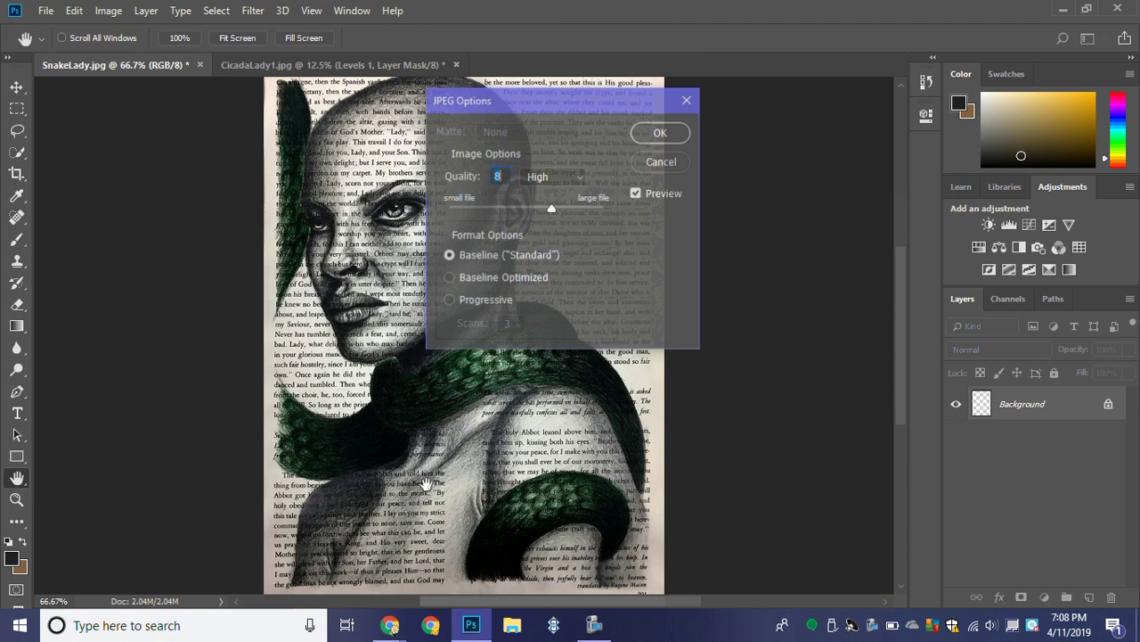
left_click(657, 133)
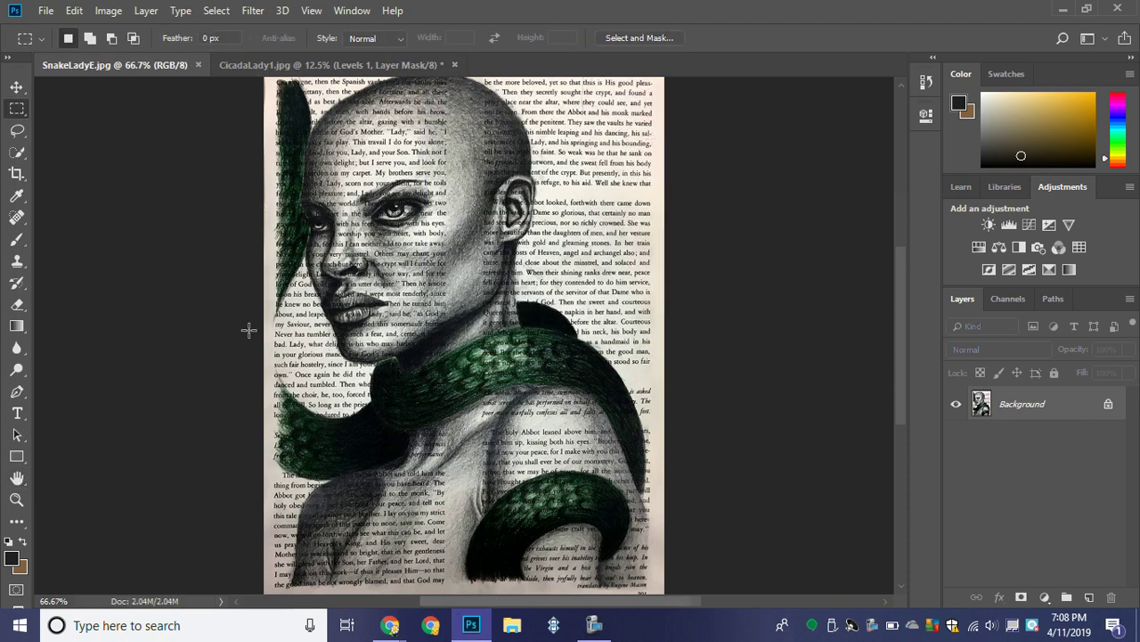
Step: Try the Crop tool, return to Rectangular Marquee, and browse the Edit menu without choosing anything
left_click(16, 176)
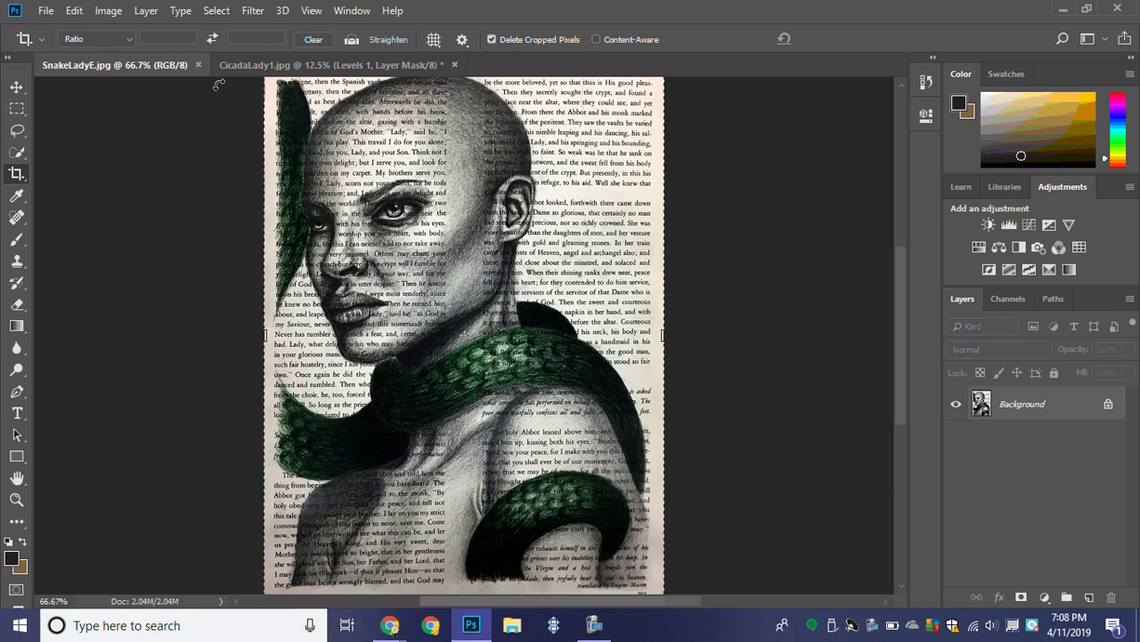
left_click(18, 109)
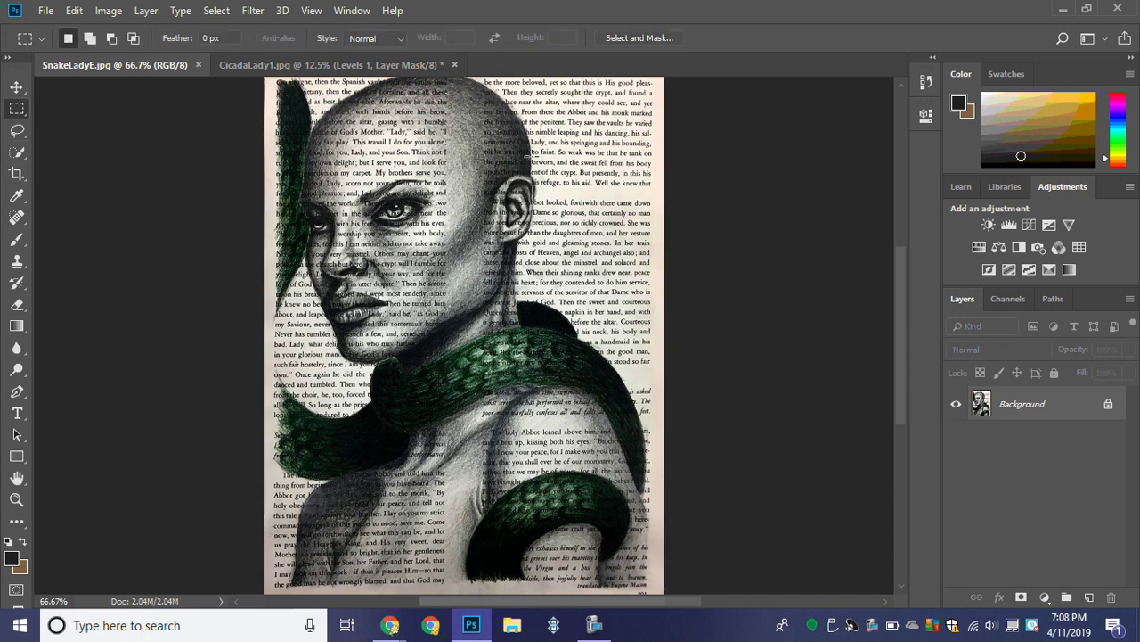
left_click(75, 11)
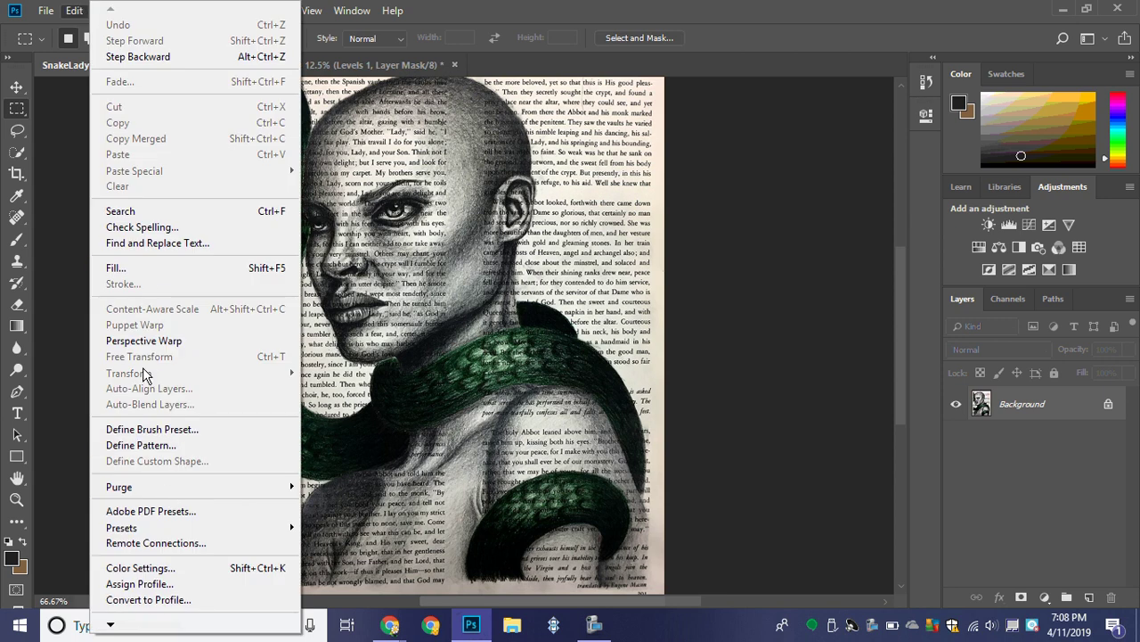
left_click(742, 240)
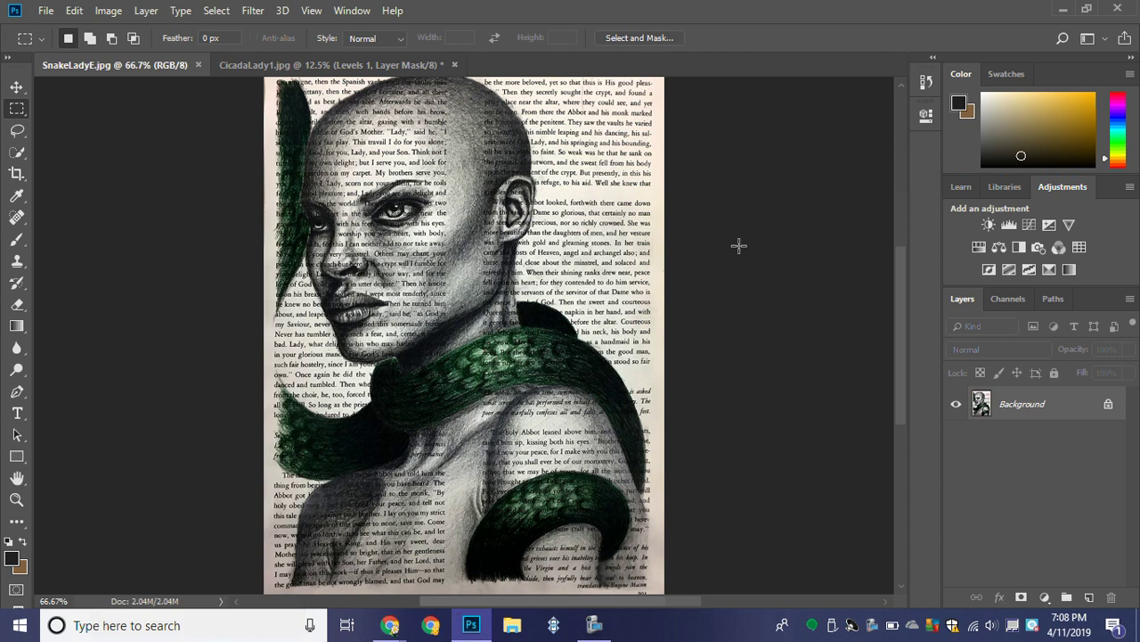
Step: Add Black & White and Levels adjustment layers, then delete Black & White 1, keeping only Levels
left_click(1020, 246)
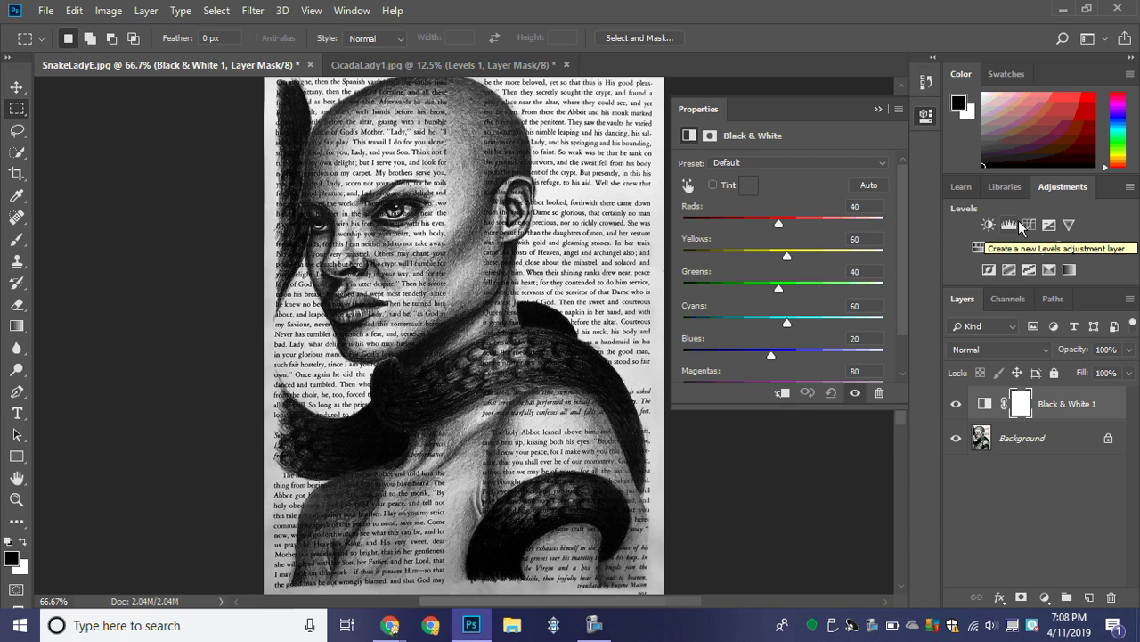
left_click(1018, 223)
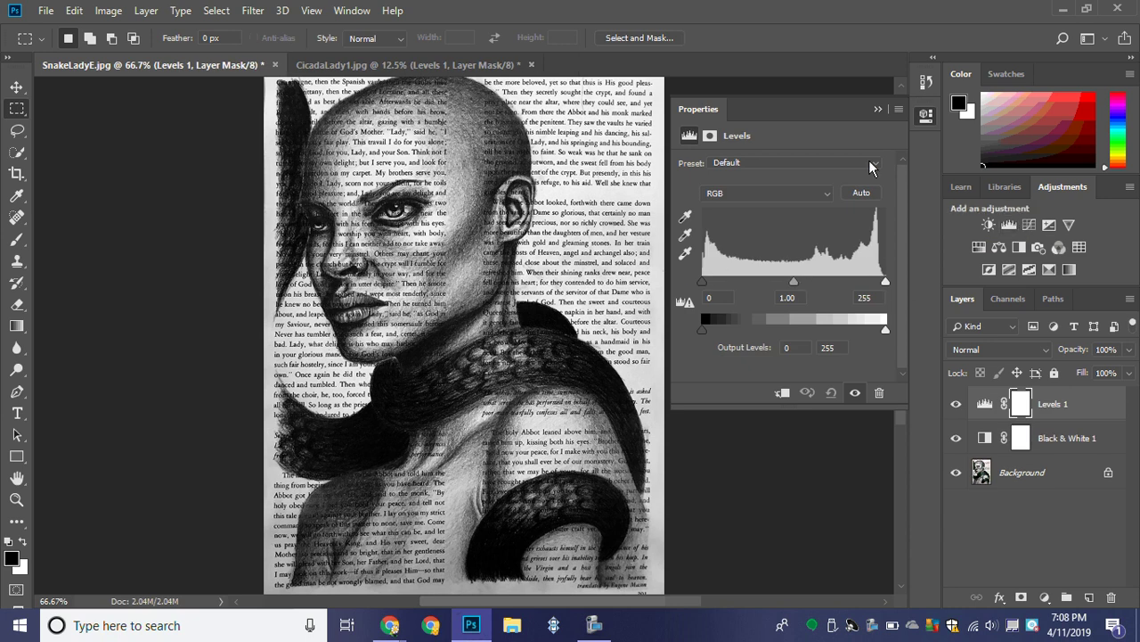
left_click(877, 108)
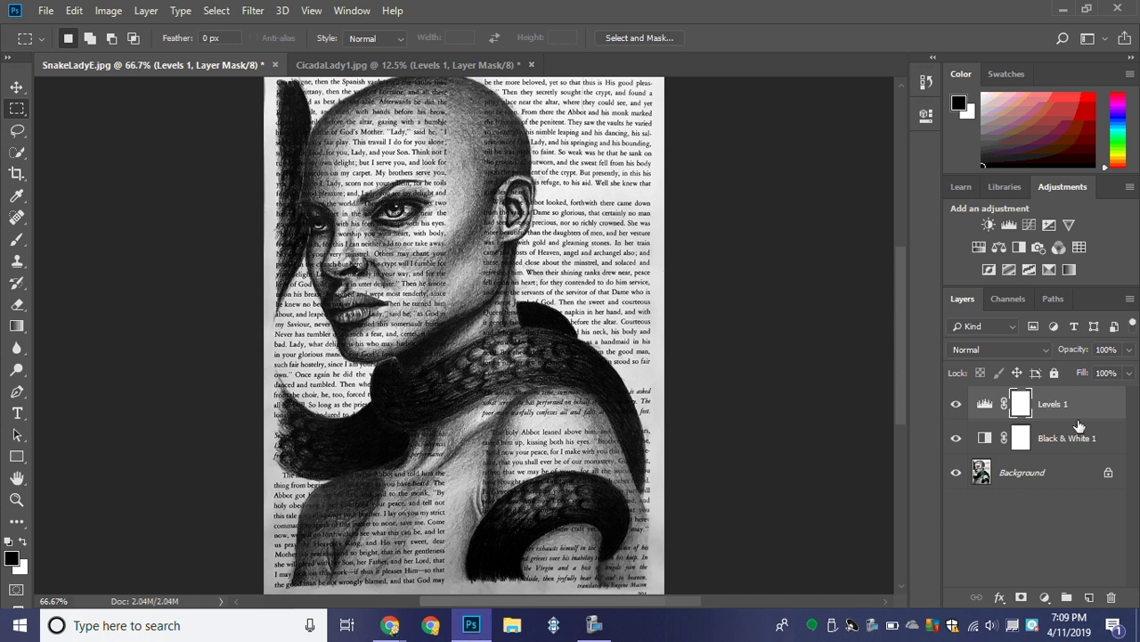
left_click_drag(1091, 437, 1110, 597)
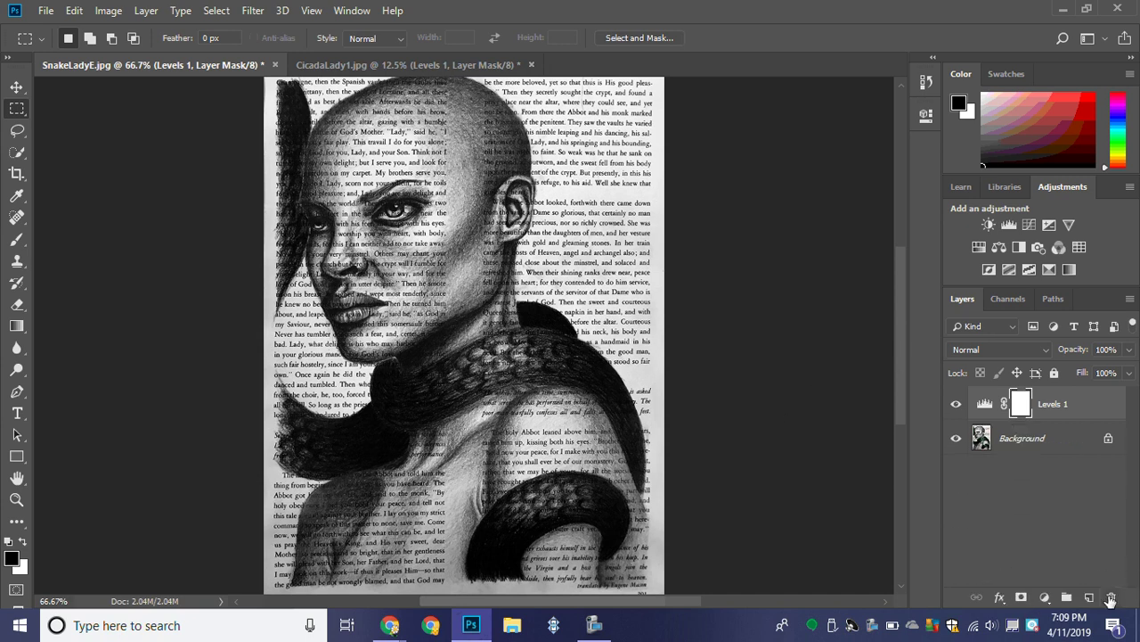